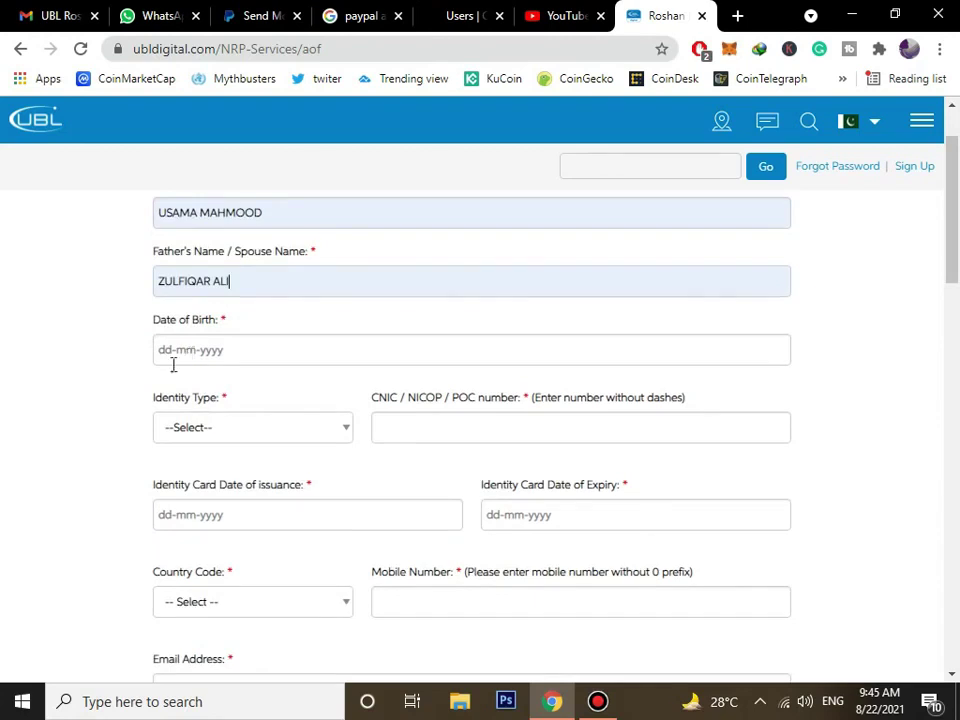
Set the date of birth in the picker, choosing 1995 as the birth year.
click(172, 358)
click(217, 383)
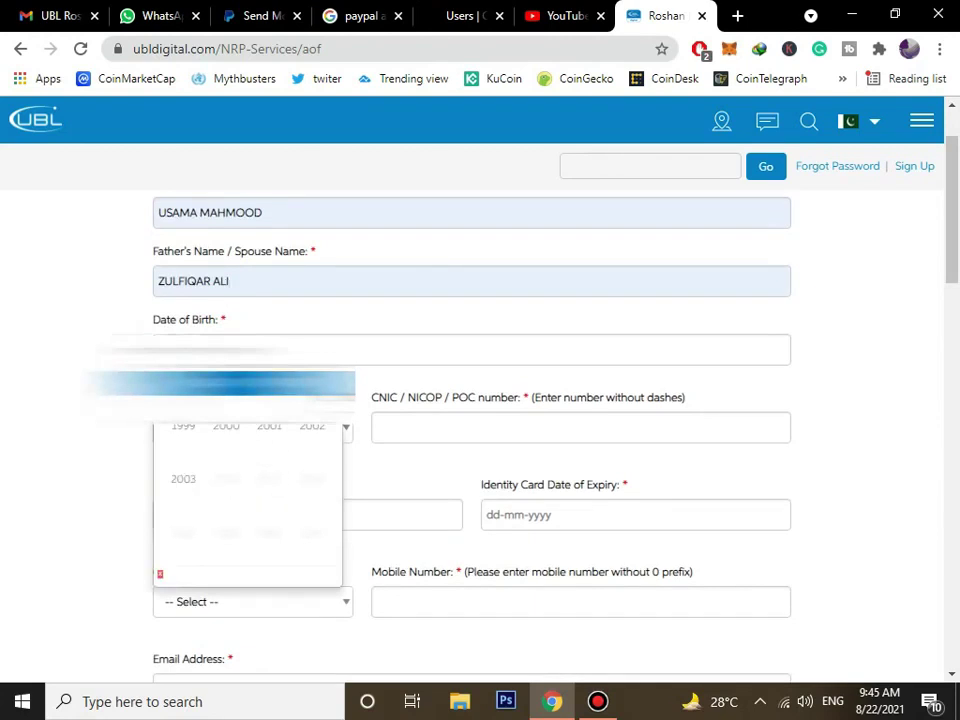
click(172, 383)
click(268, 479)
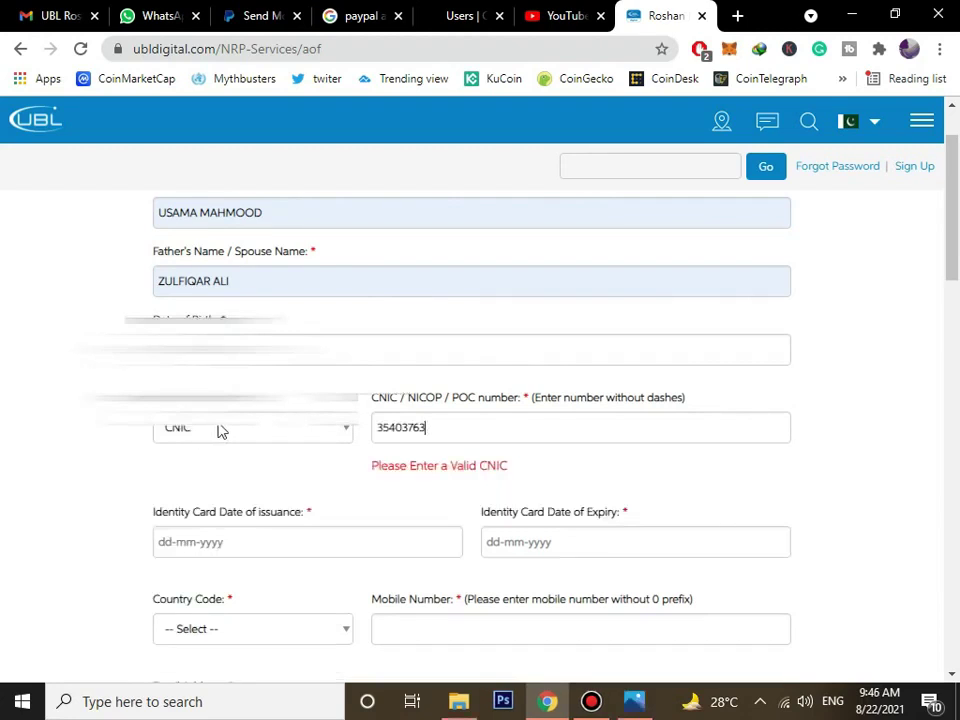
Keep CNIC as identity type, re-enter the CNIC number and fill in the issuance date.
click(222, 430)
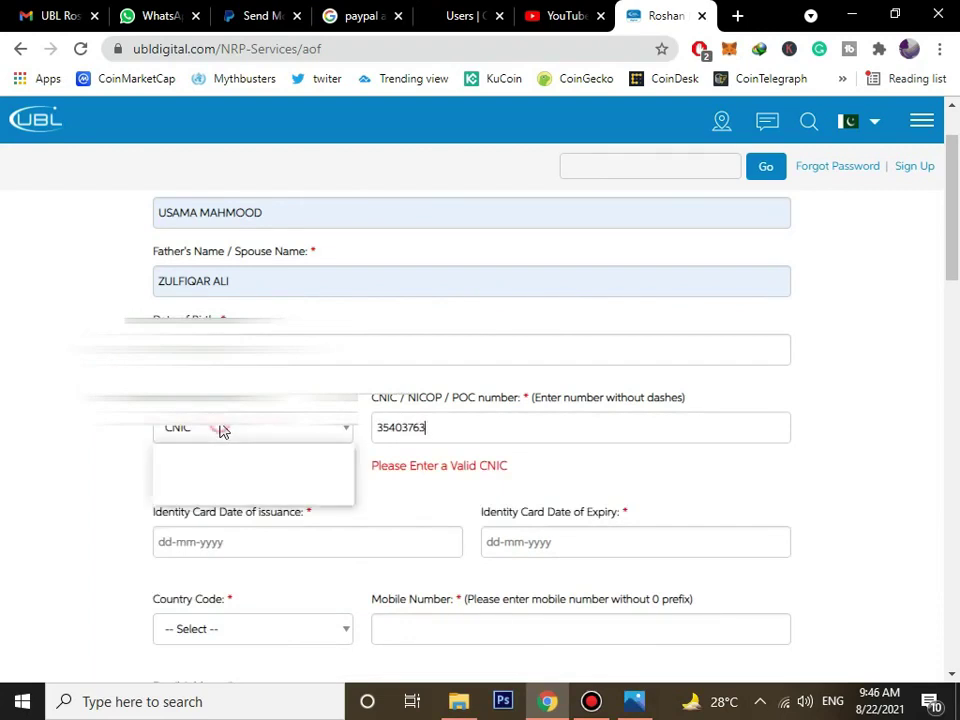
click(222, 430)
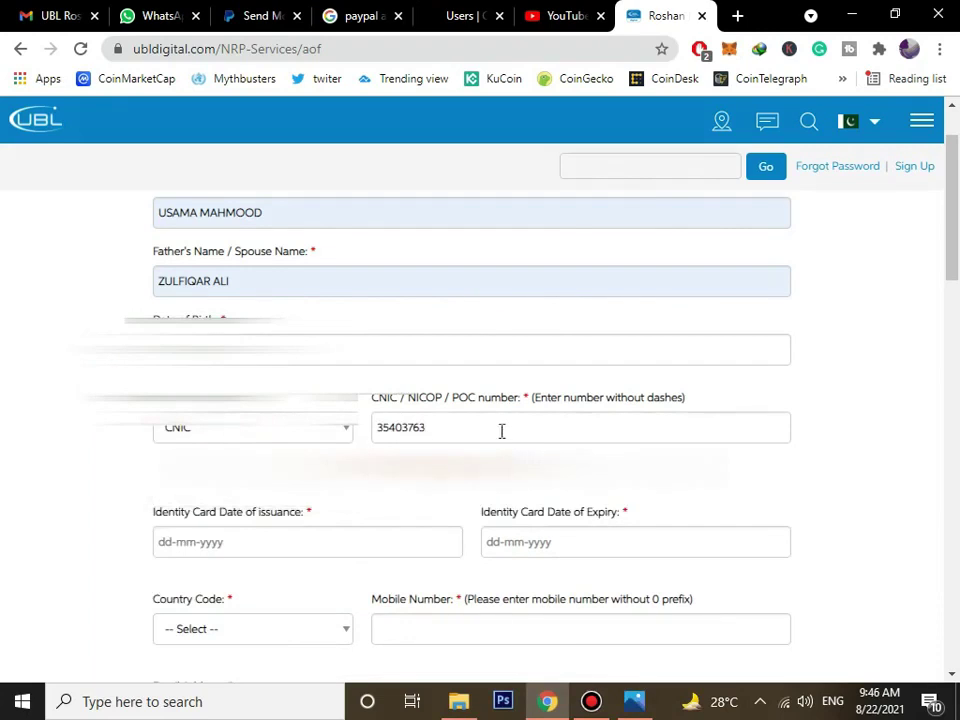
double_click(501, 431)
text(35)
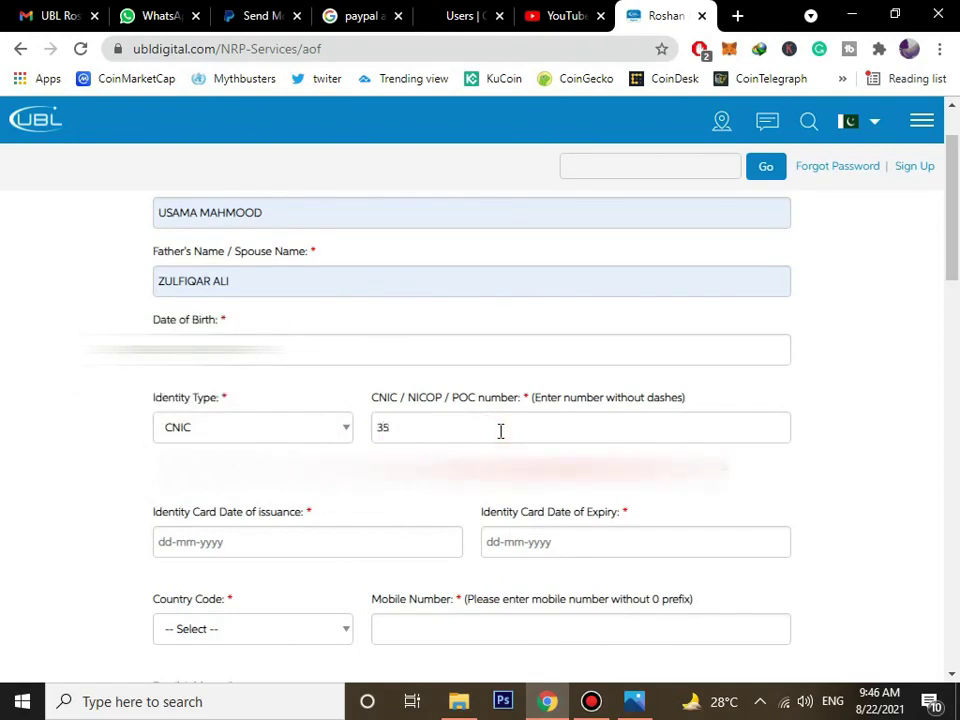
text(4037)
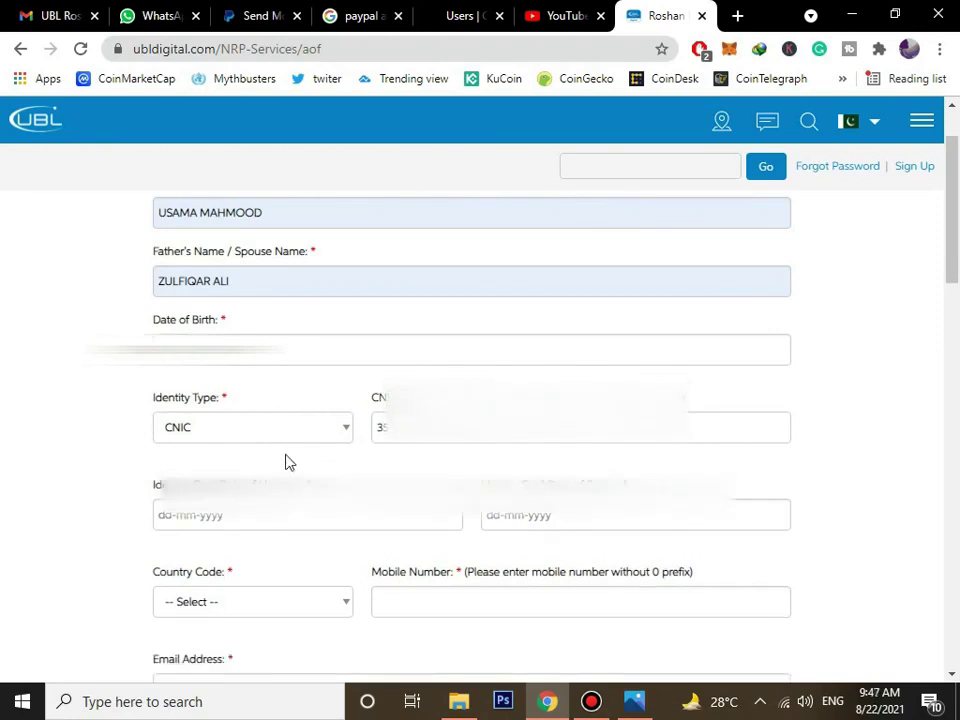
click(264, 517)
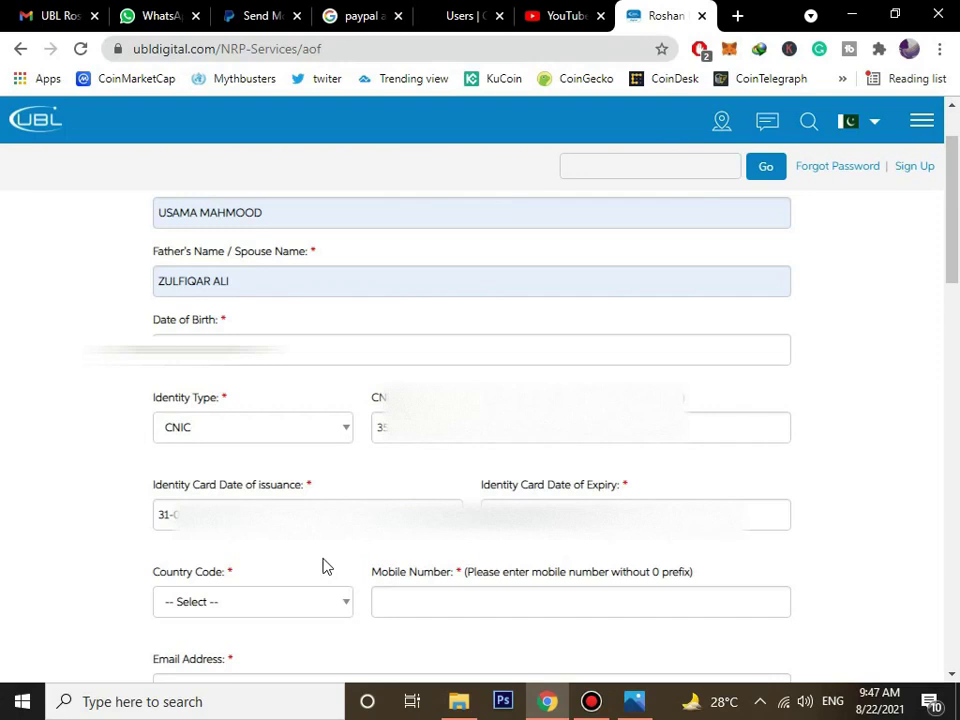
Set the country code to Pakistan (+92).
scroll(322, 566, down, 3)
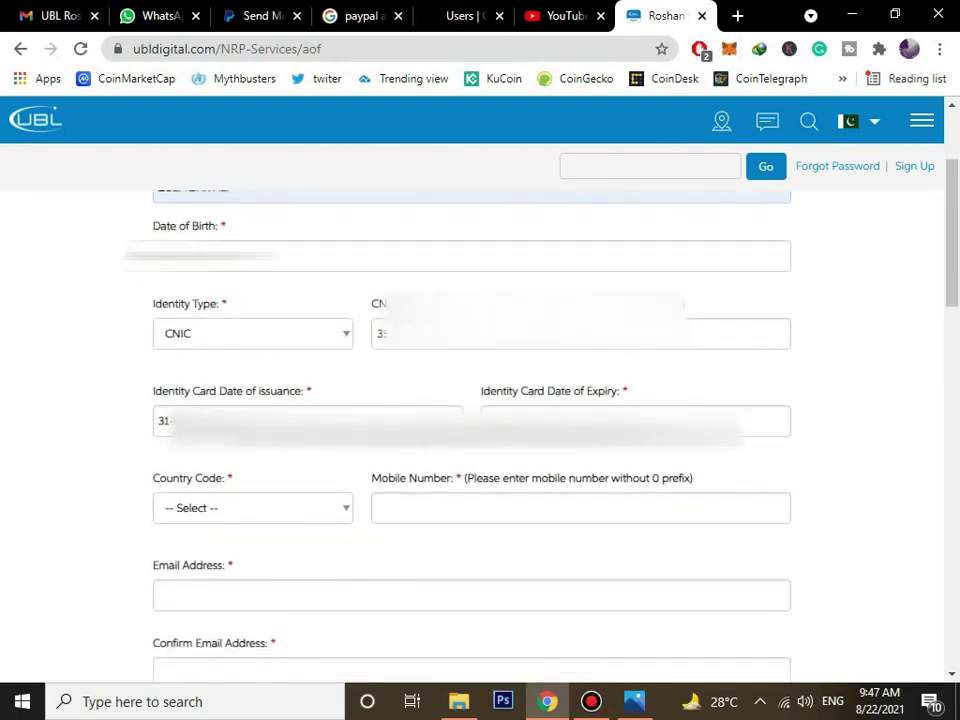
scroll(256, 481, down, 2)
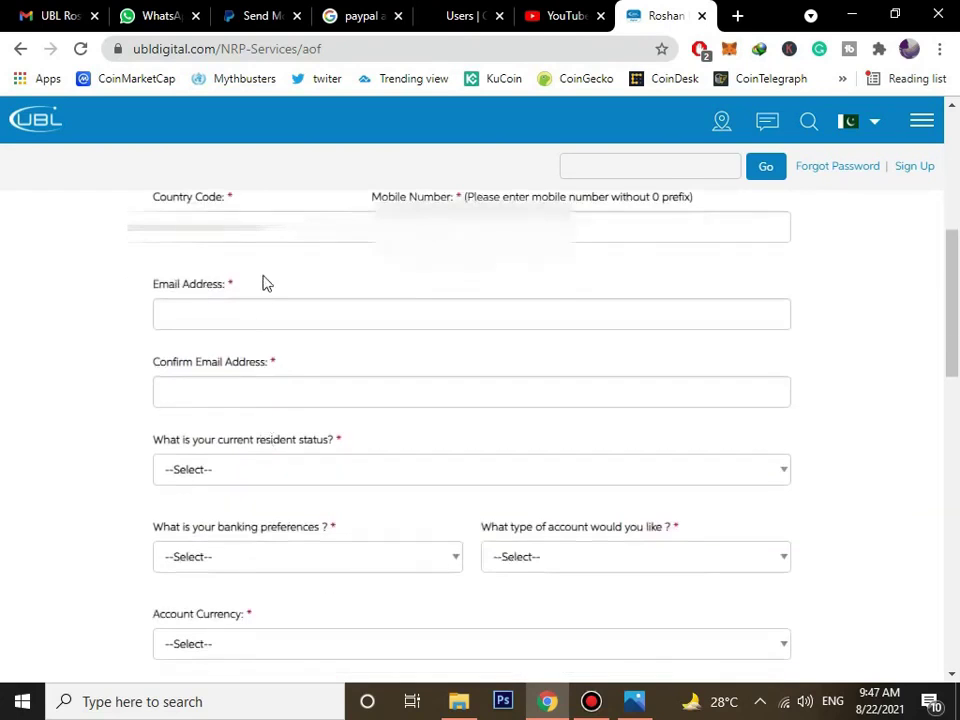
click(321, 230)
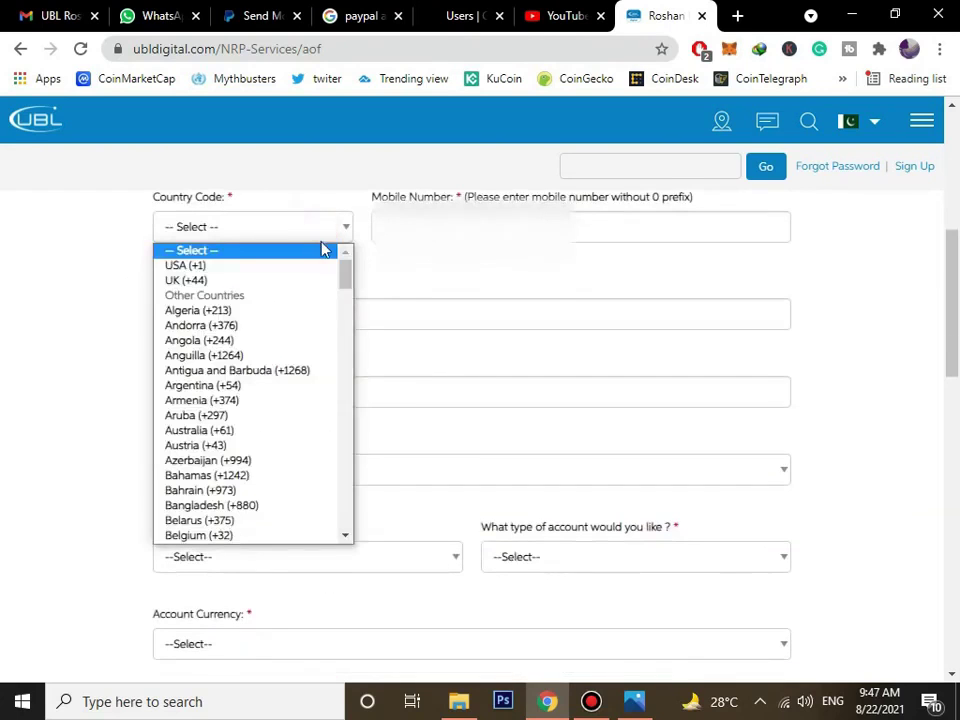
key(p)
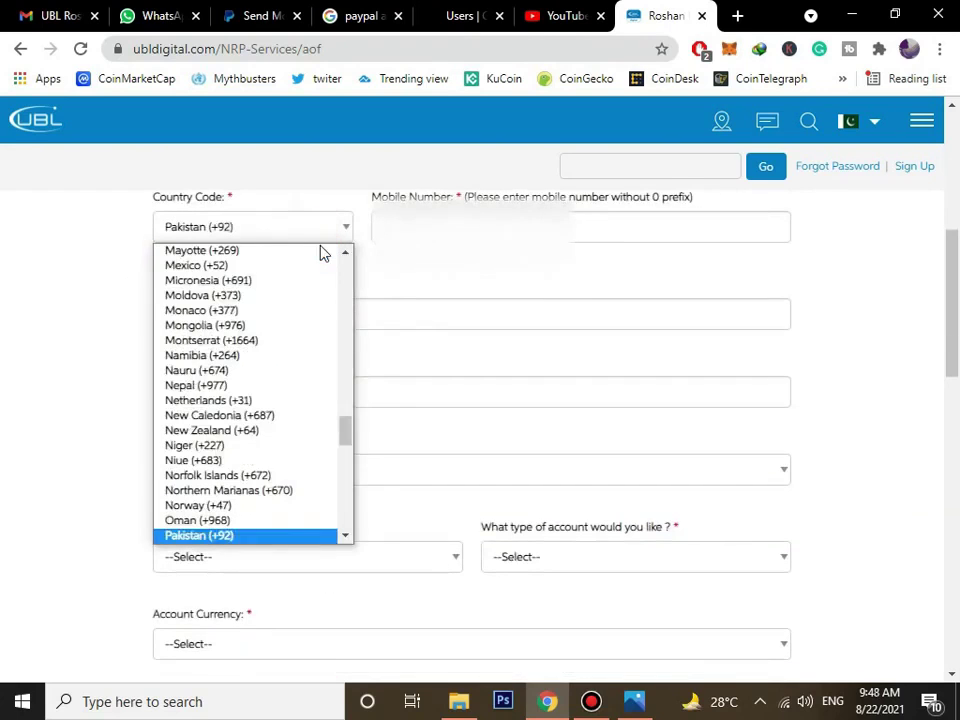
key(Return)
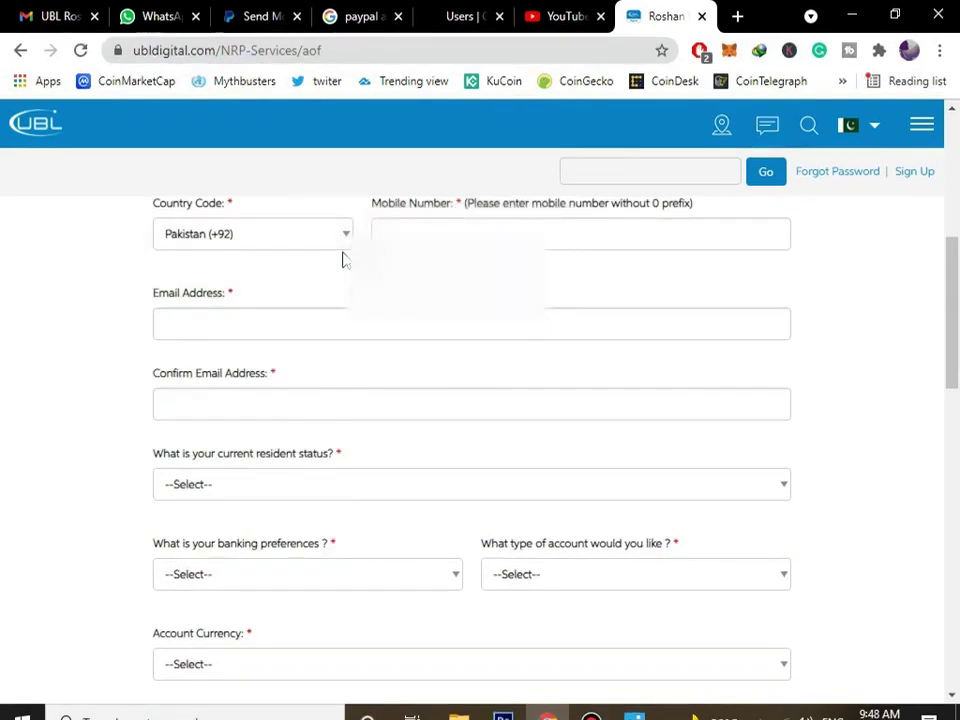
Fill in the mobile number from a suggestion and begin the email address.
click(422, 240)
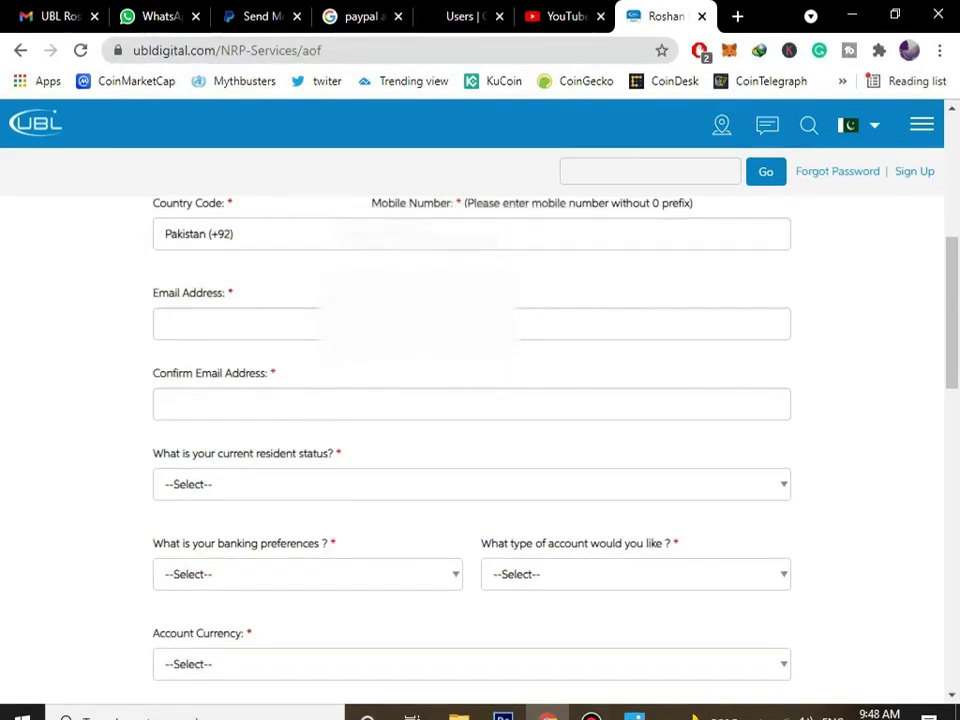
click(420, 280)
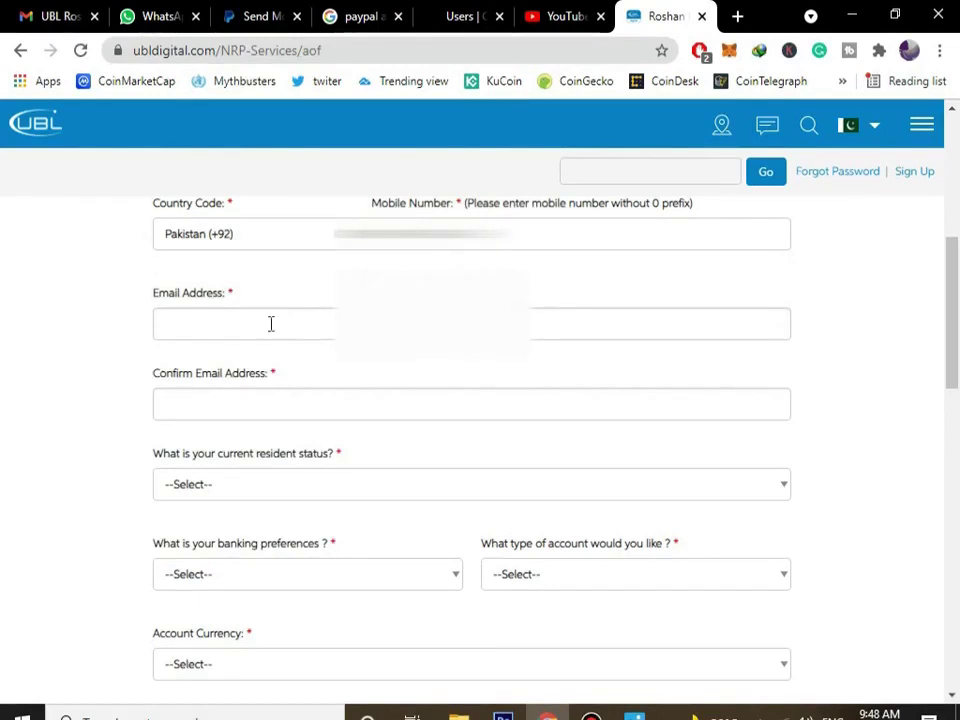
click(201, 332)
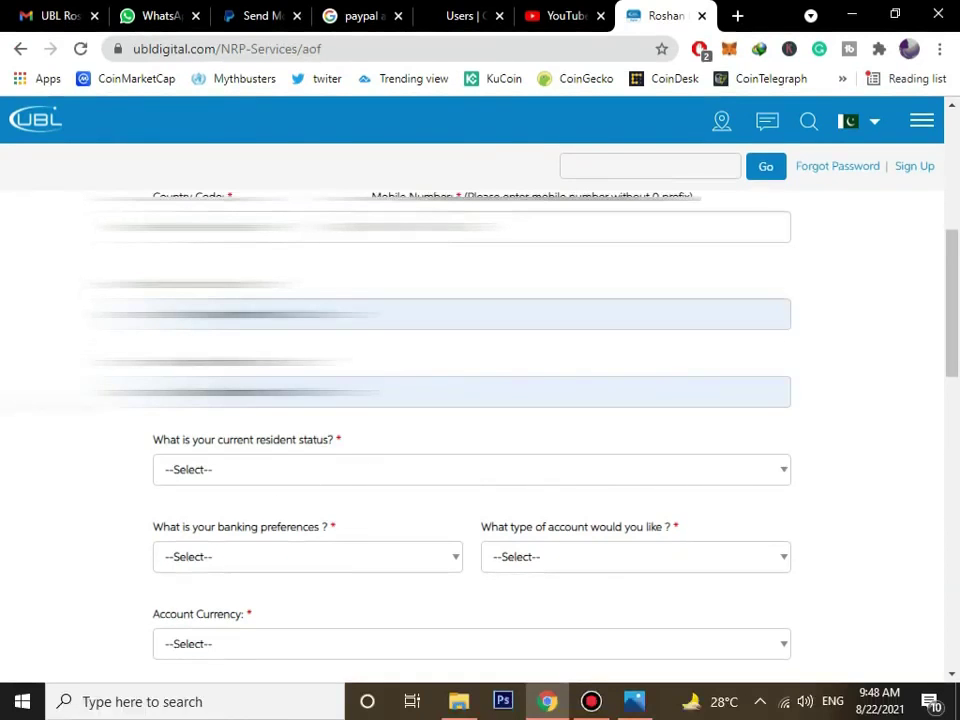
Set resident status to Non-Resident Pakistani and banking preference to Conventional.
scroll(30, 403, down, 2)
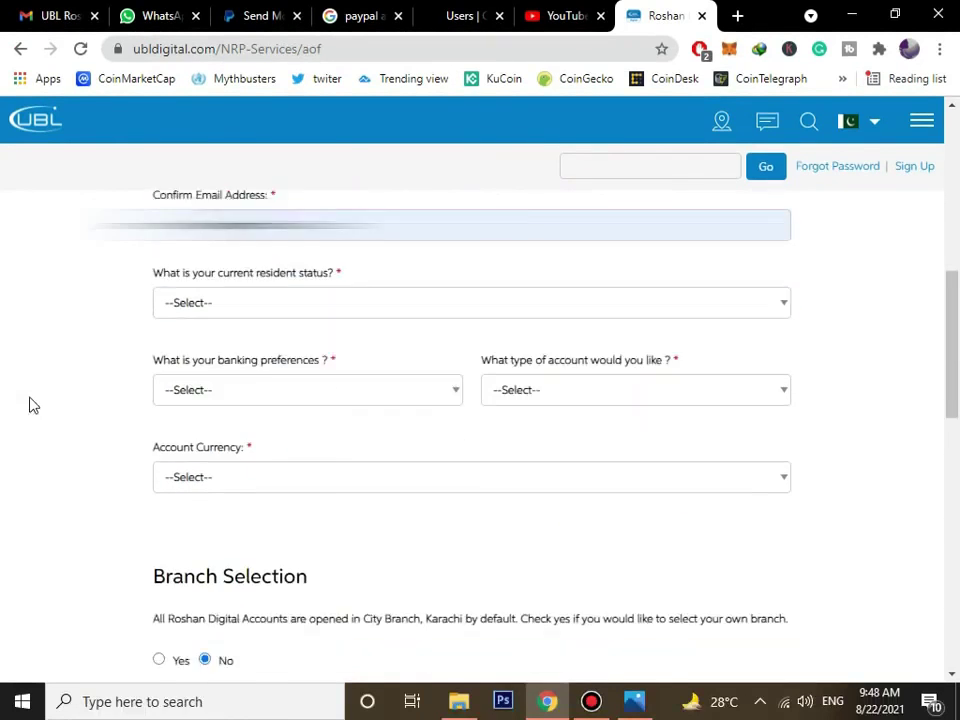
click(282, 294)
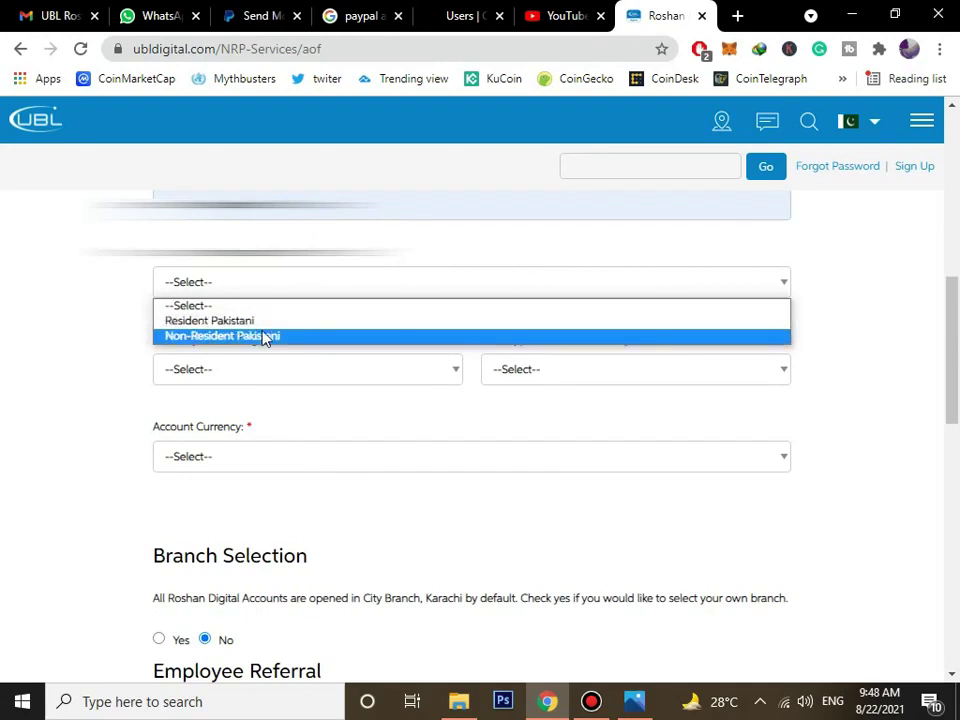
click(265, 337)
scroll(264, 336, down, 2)
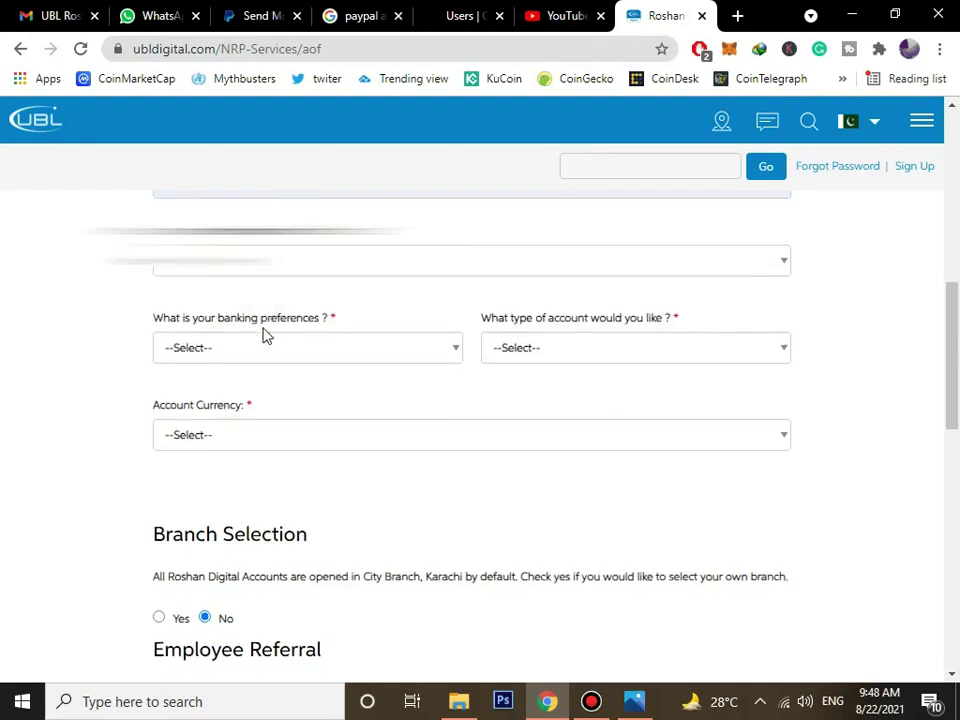
scroll(281, 317, up, 1)
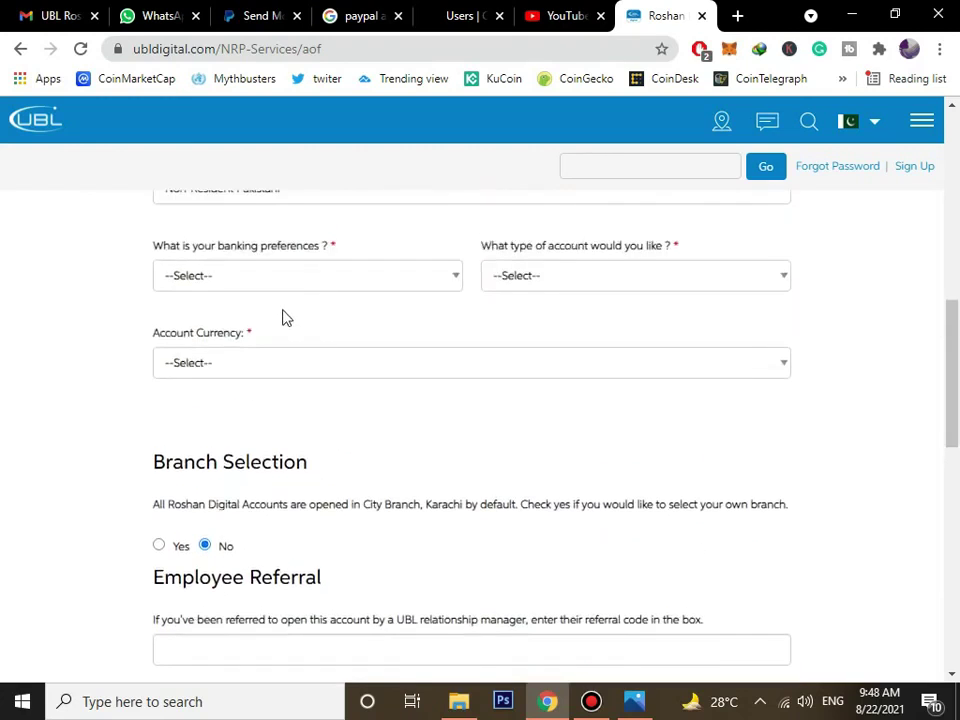
click(381, 276)
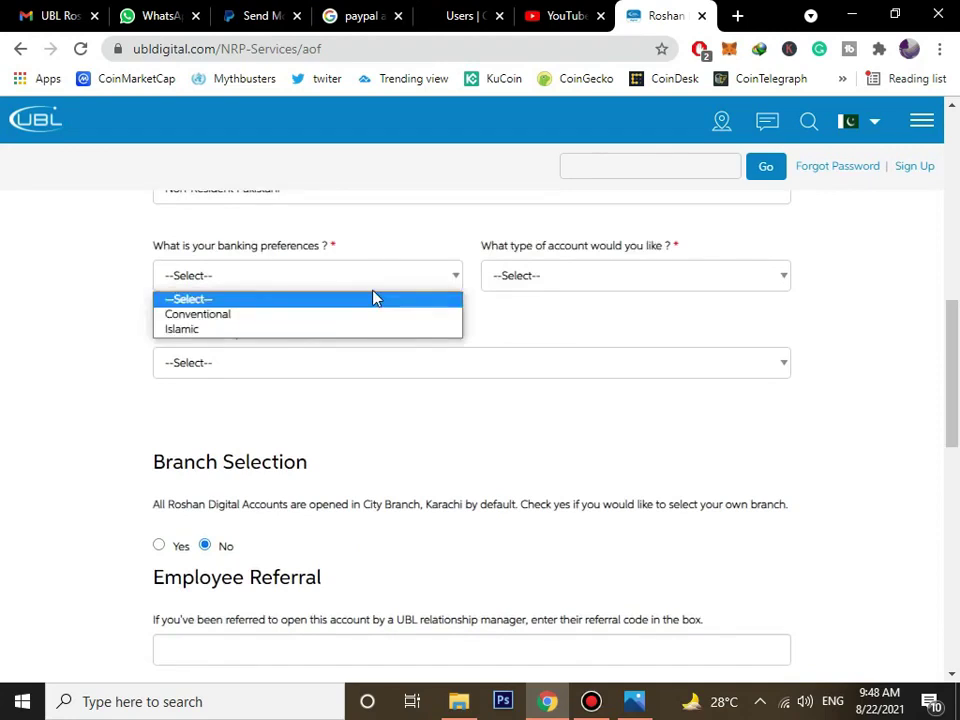
click(379, 315)
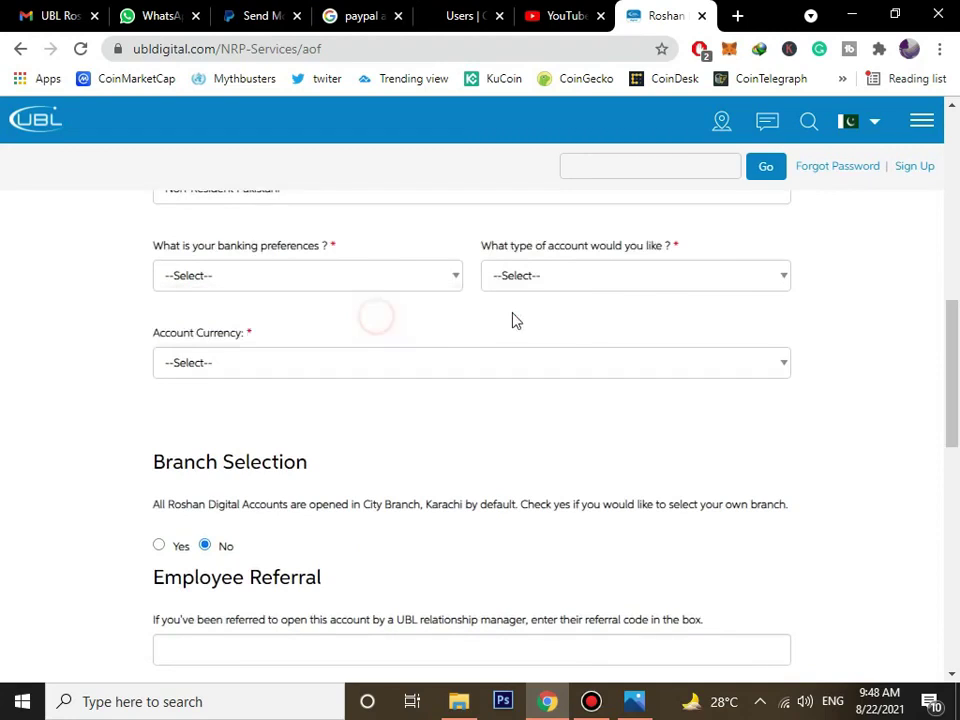
Choose a Current account in PKR and submit this part of the form.
click(553, 280)
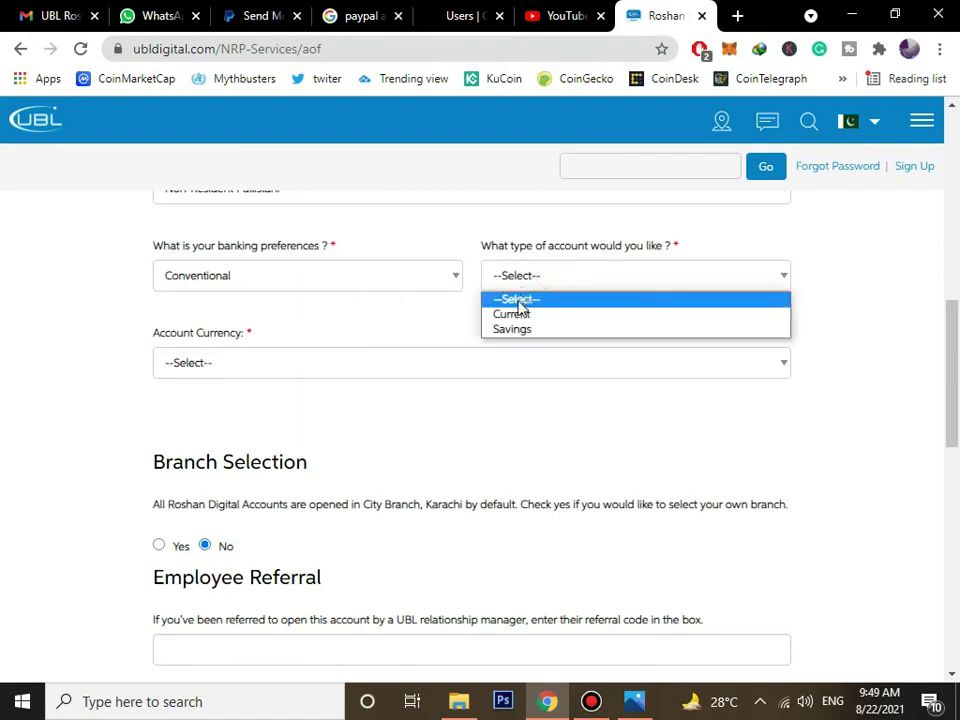
click(517, 318)
scroll(573, 268, down, 1)
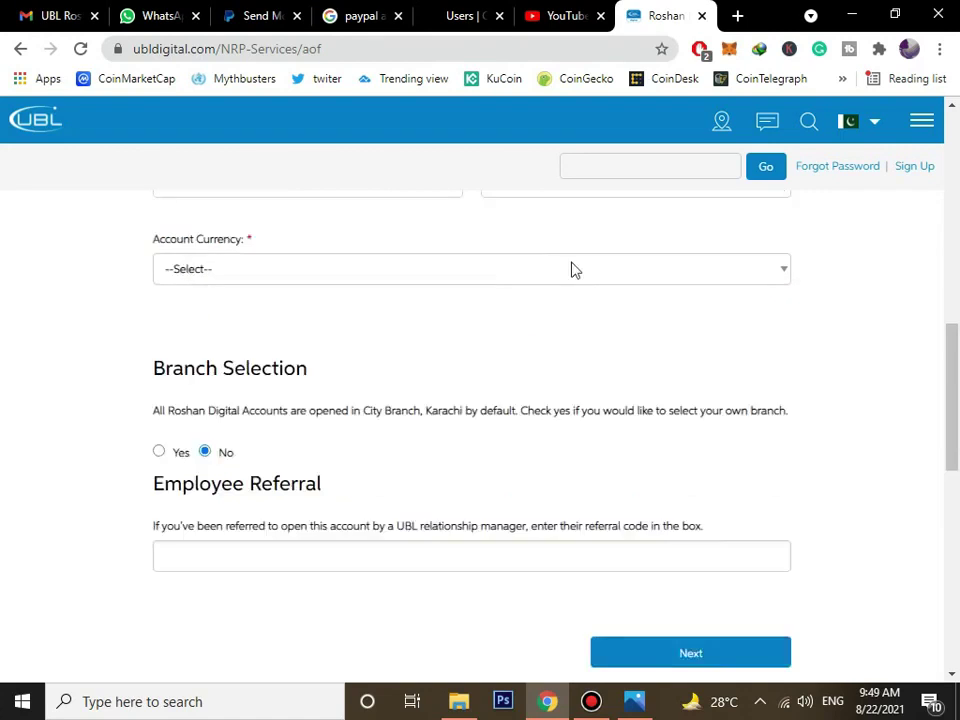
click(331, 277)
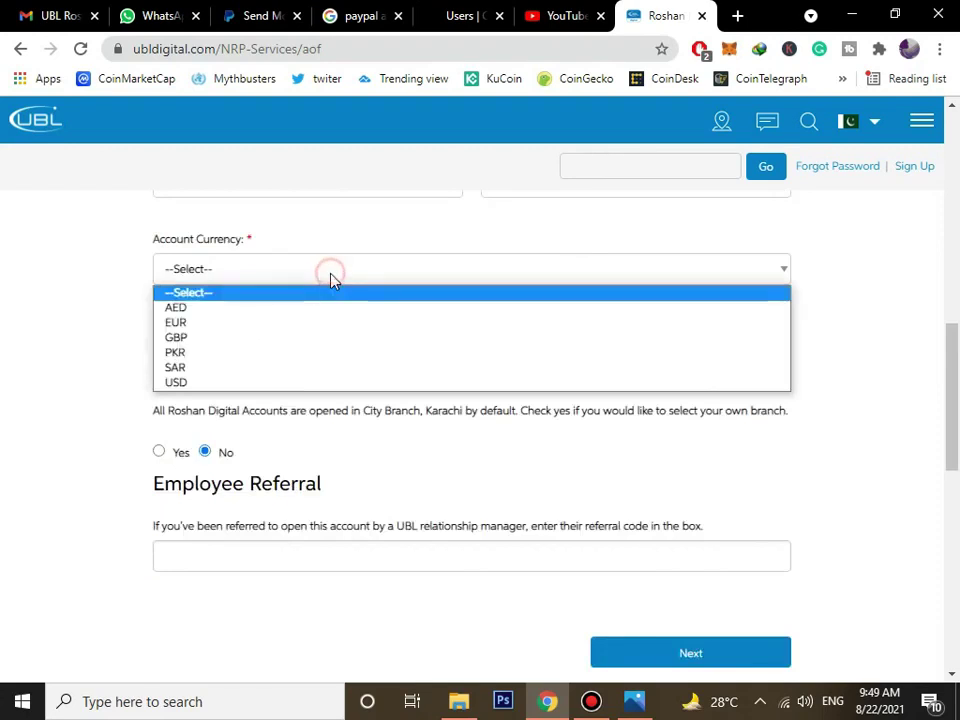
click(282, 358)
scroll(283, 360, down, 2)
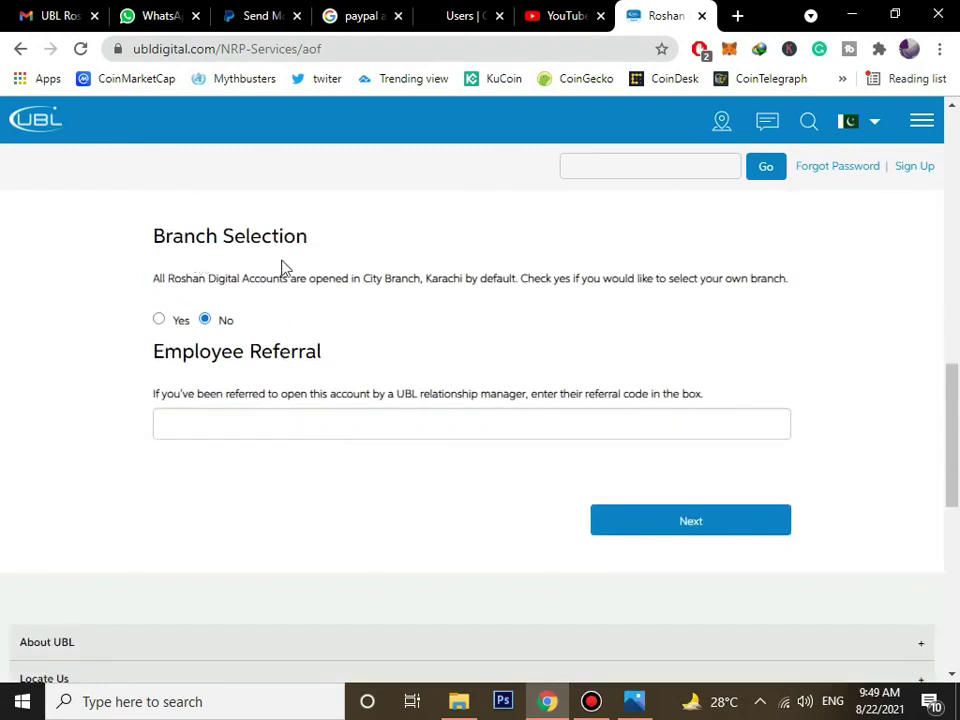
click(643, 524)
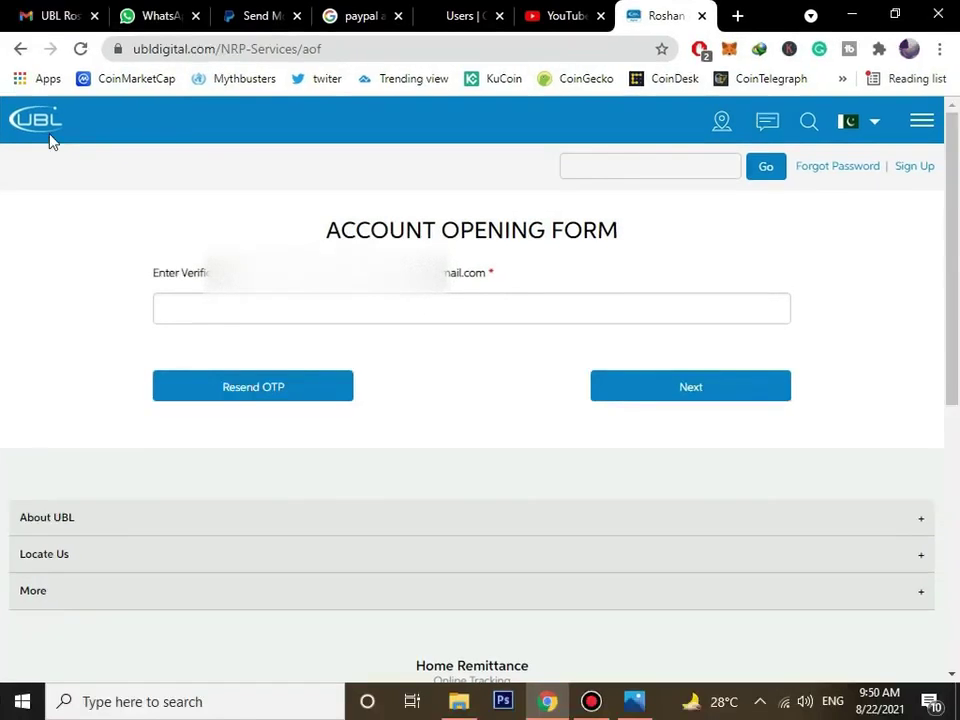
Read the verification code from the UBL email in Gmail and paste it into the form.
click(20, 18)
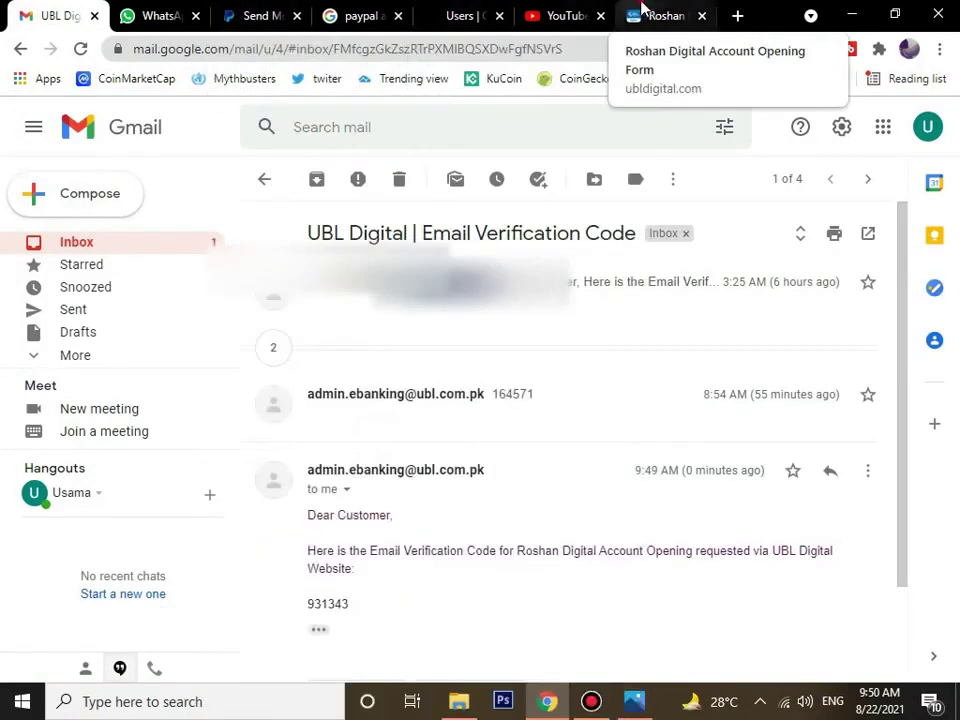
click(638, 14)
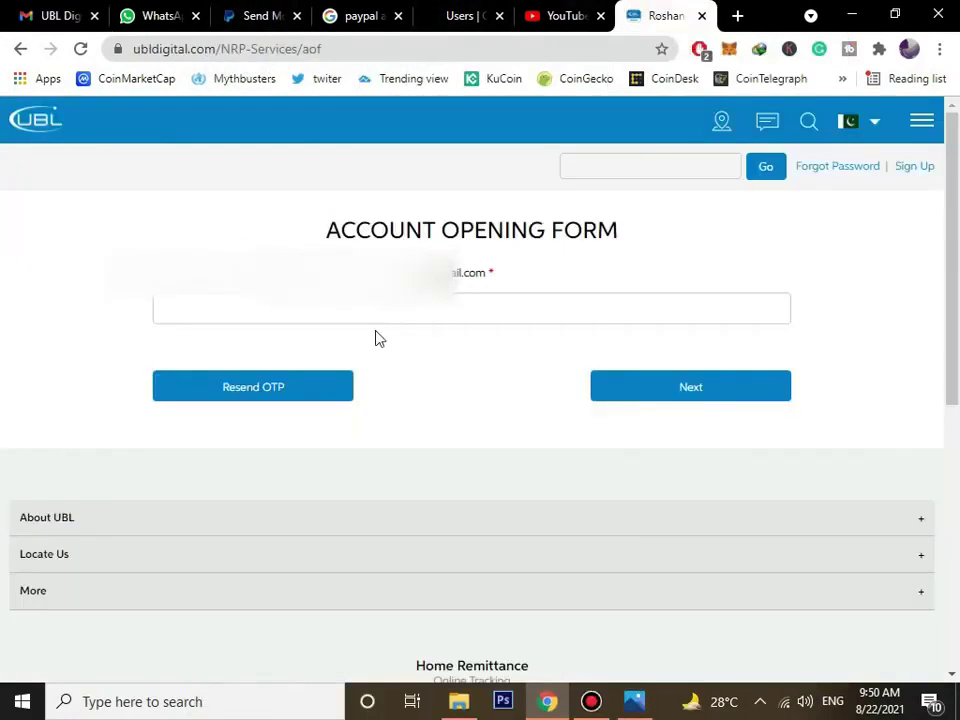
key(ctrl+v)
Paste the six-digit SMS verification code and continue.
click(691, 400)
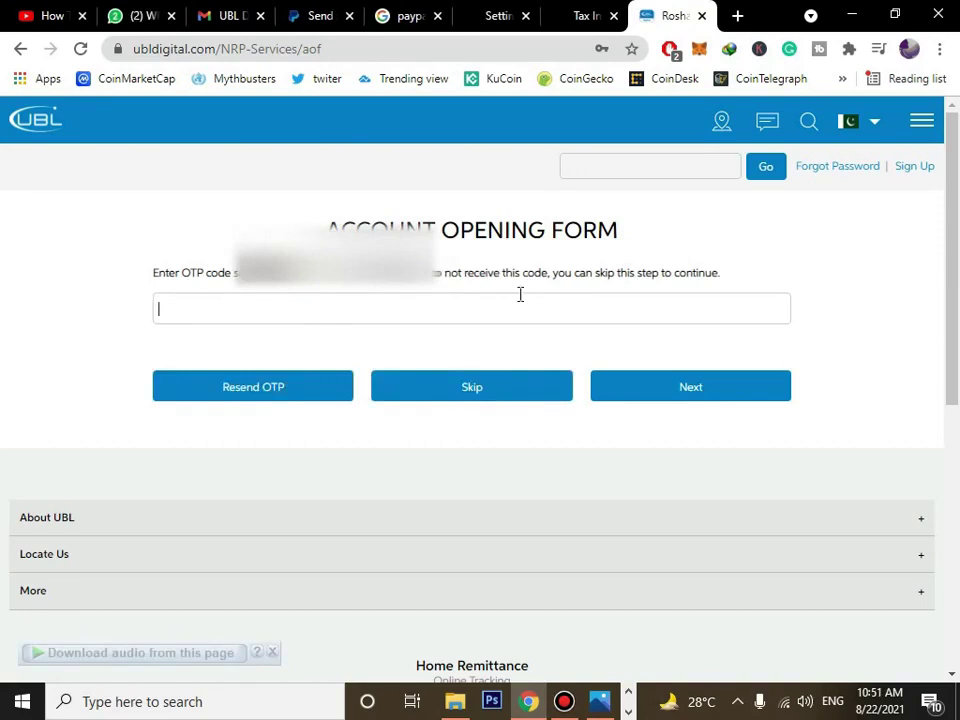
key(ctrl+v)
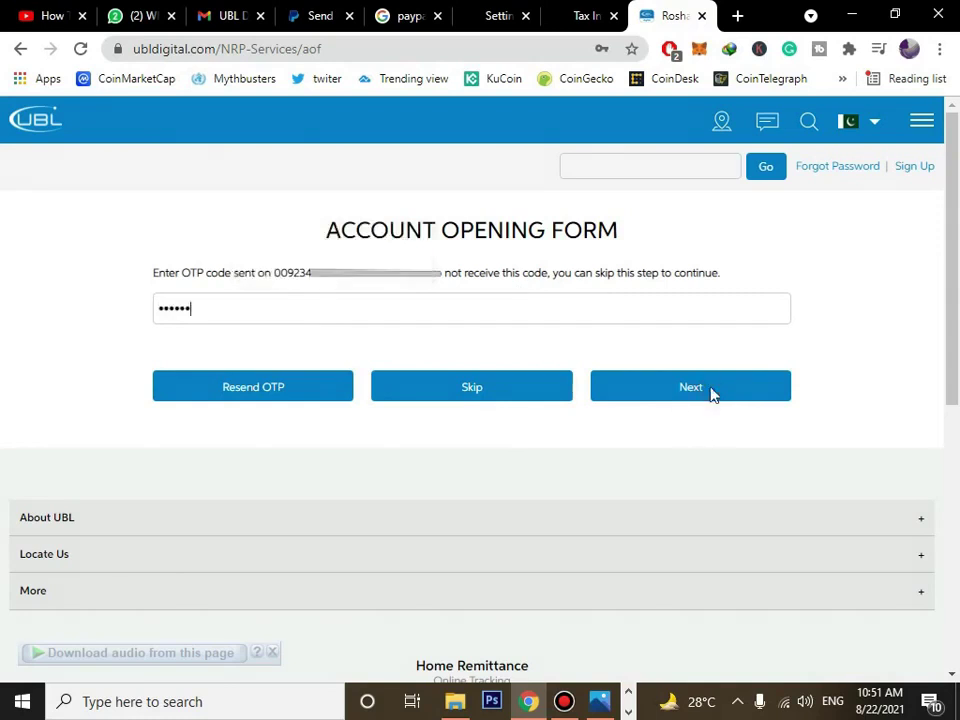
click(713, 394)
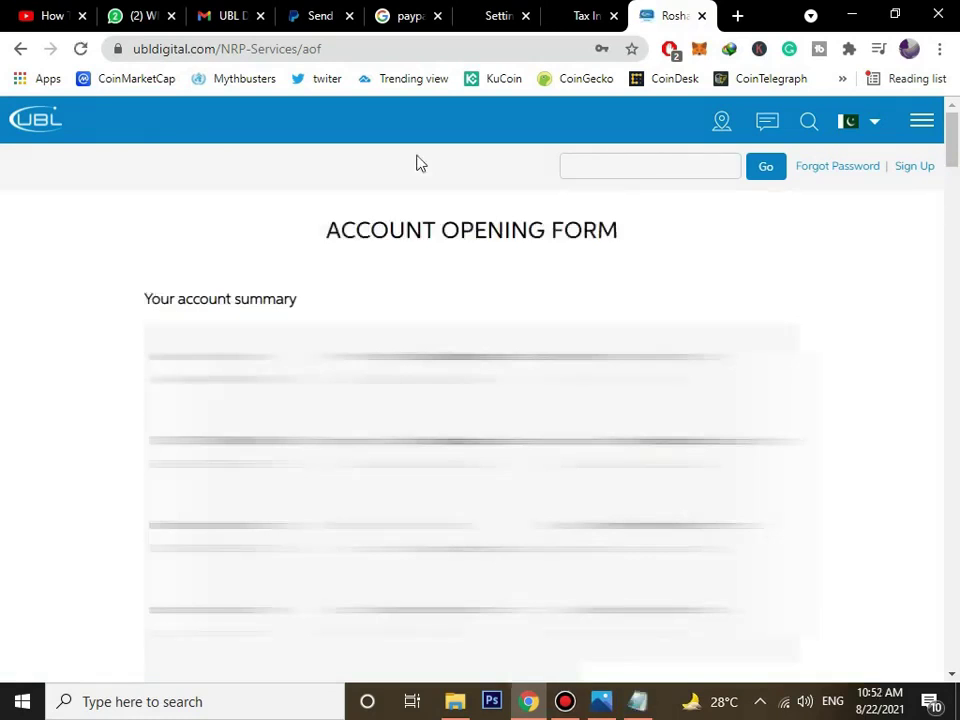
Keep SHEIKHUPURA as the city of birth and leave marital status unchanged.
scroll(405, 233, down, 1)
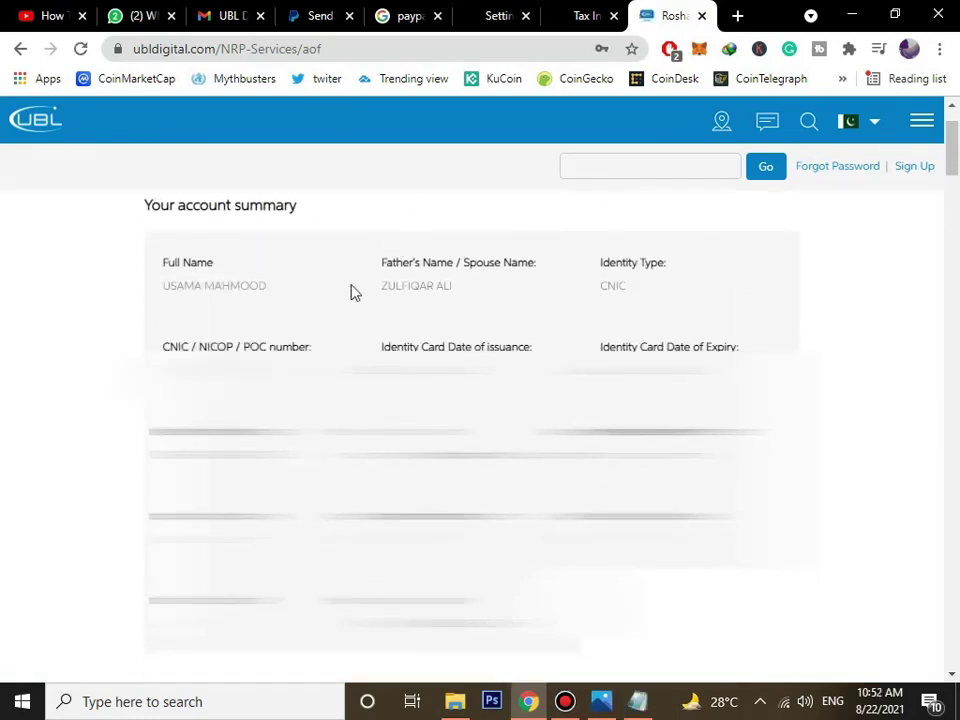
scroll(349, 288, down, 6)
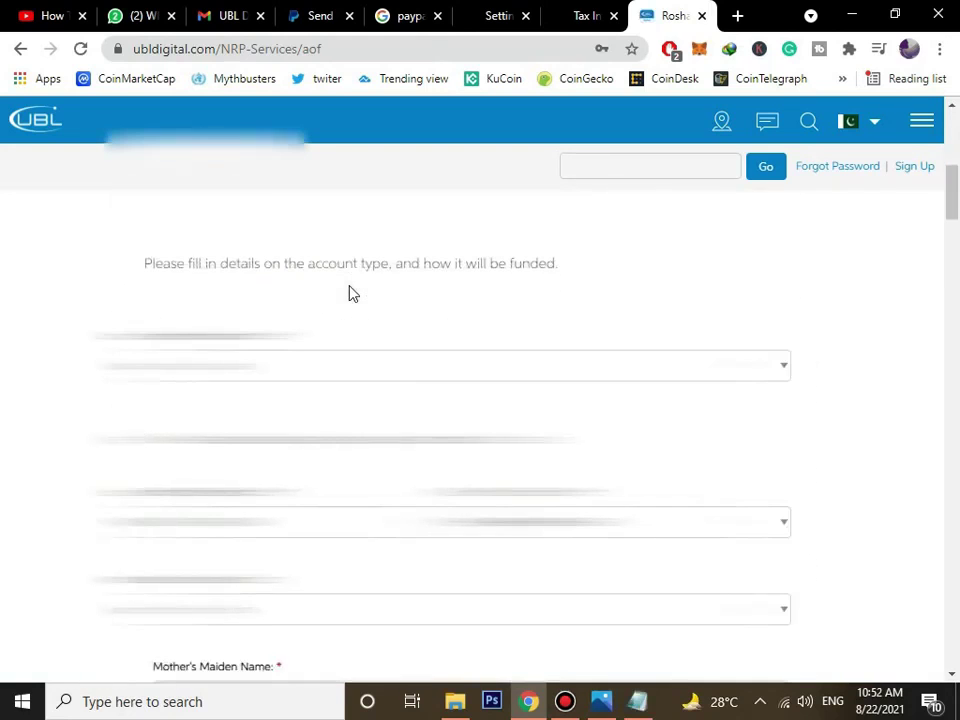
scroll(349, 291, down, 4)
scroll(349, 291, up, 3)
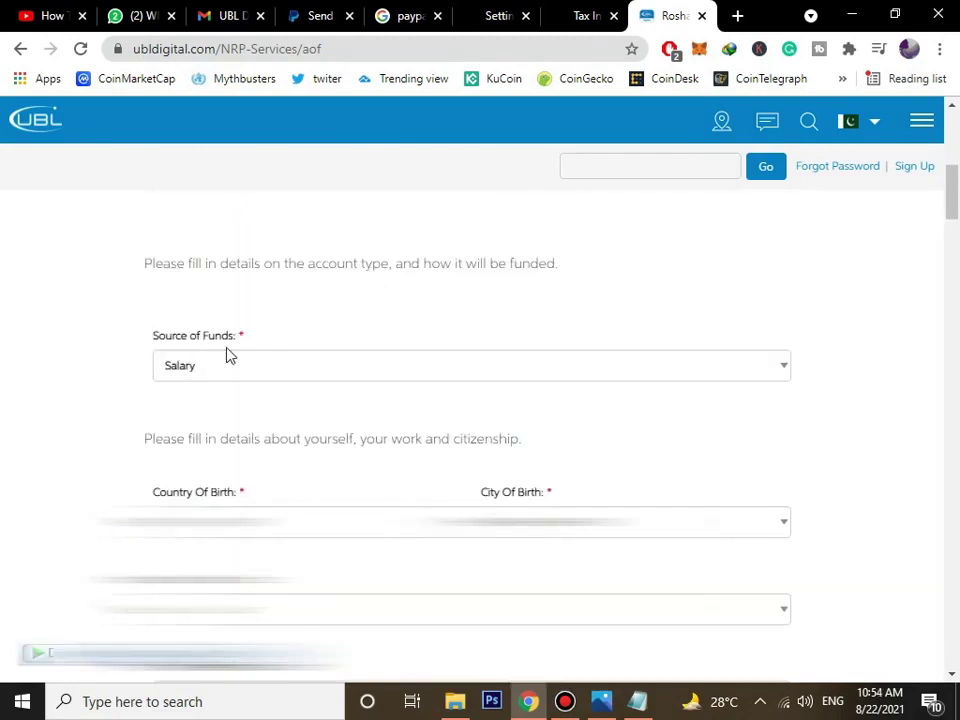
scroll(244, 372, down, 2)
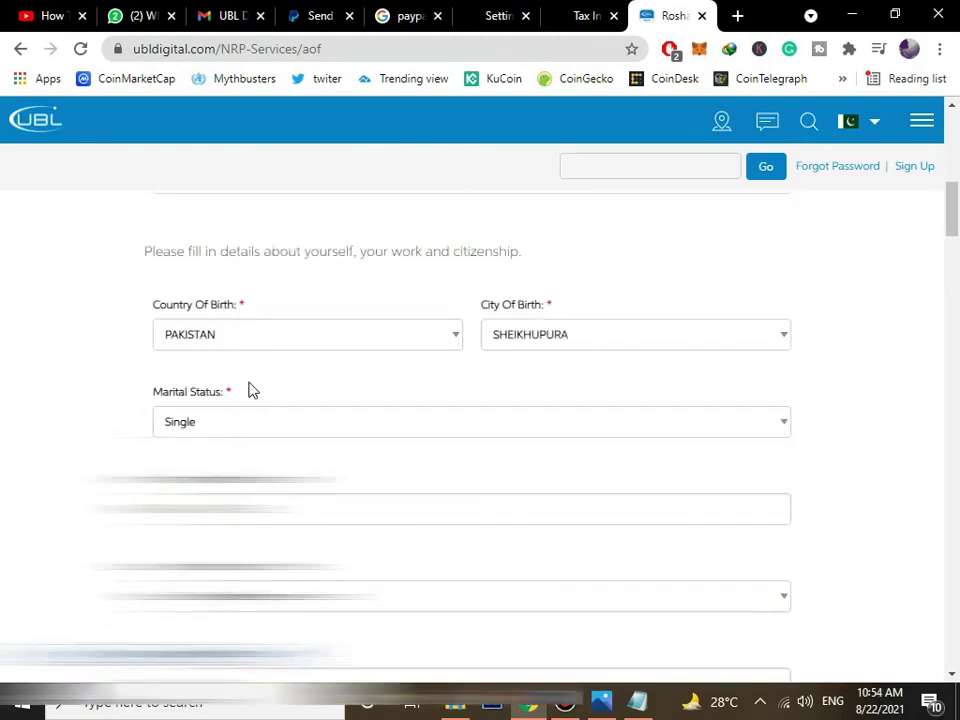
click(236, 336)
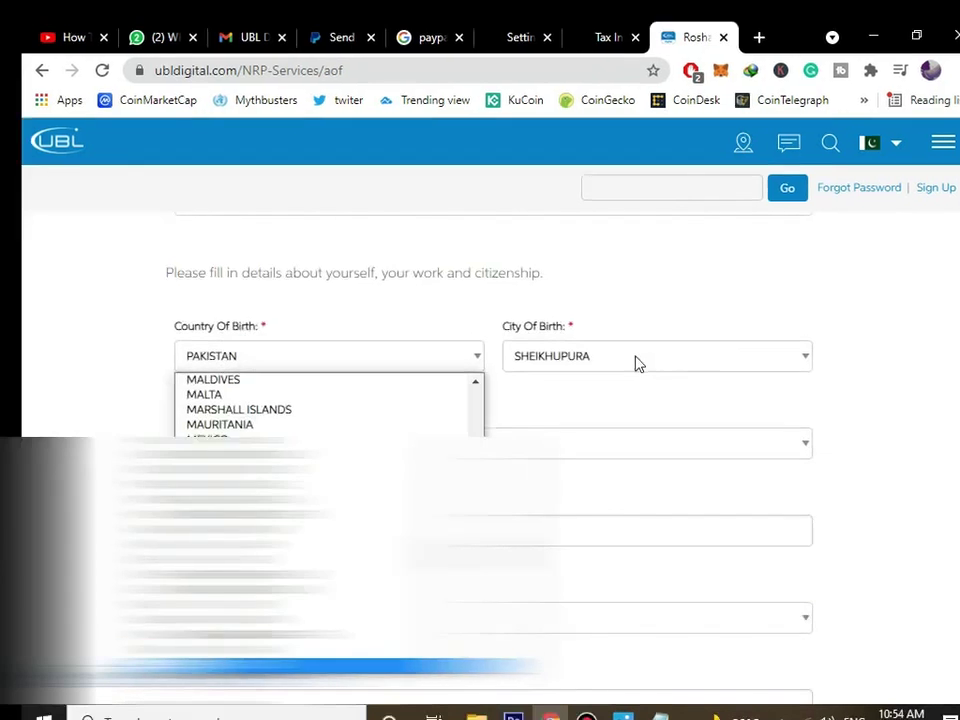
click(613, 336)
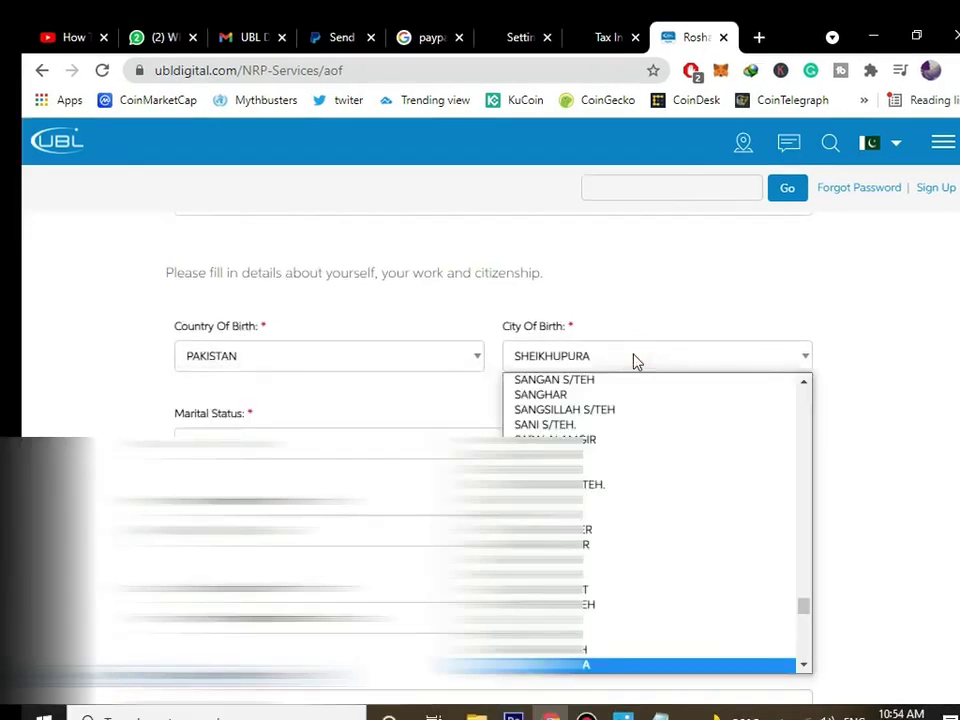
click(634, 360)
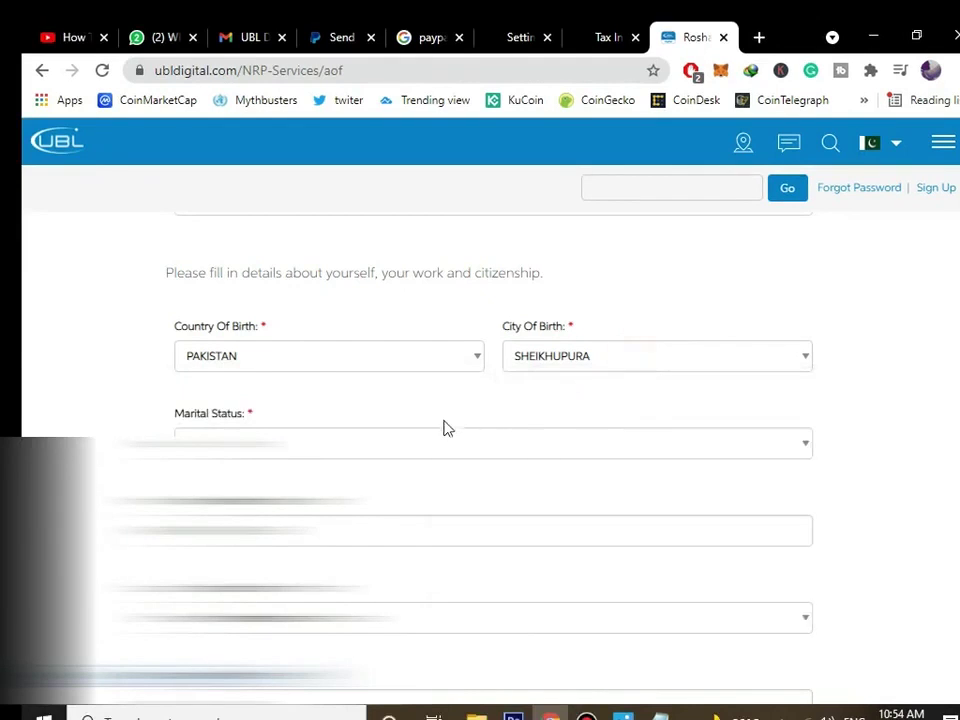
scroll(446, 426, down, 1)
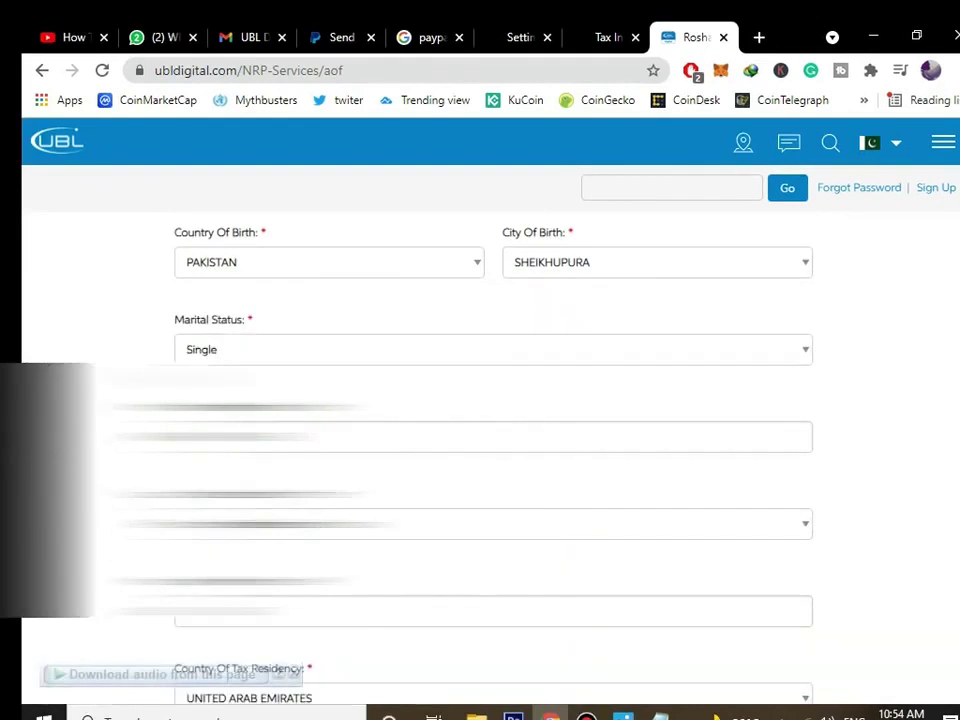
click(258, 345)
key(Return)
Keep Self Employeed Professional as the occupation.
scroll(480, 450, down, 1)
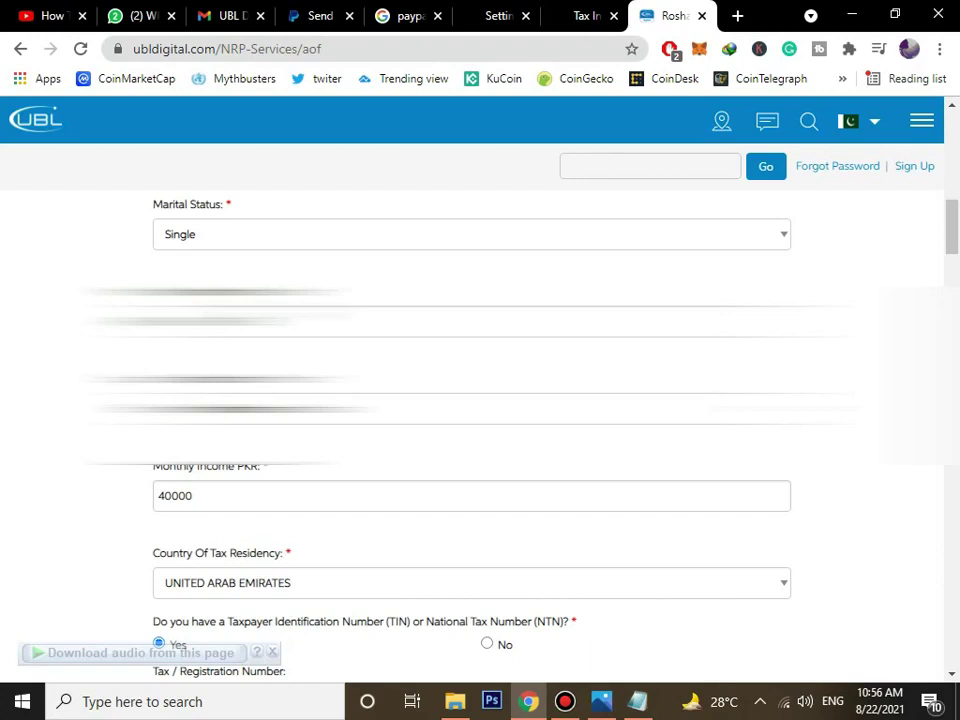
scroll(470, 480, up, 1)
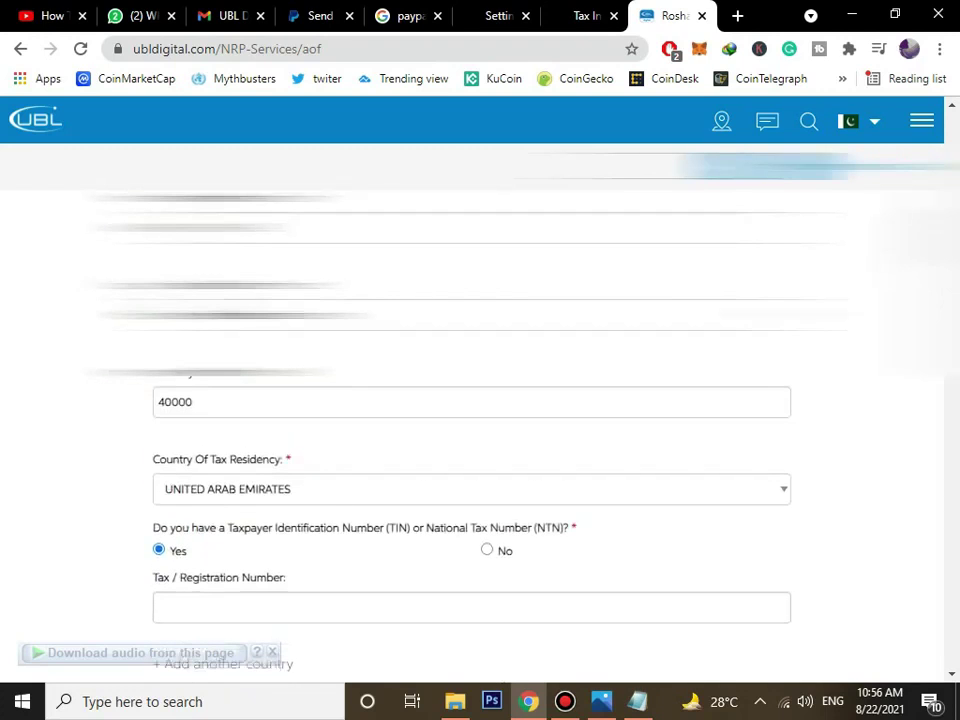
click(268, 319)
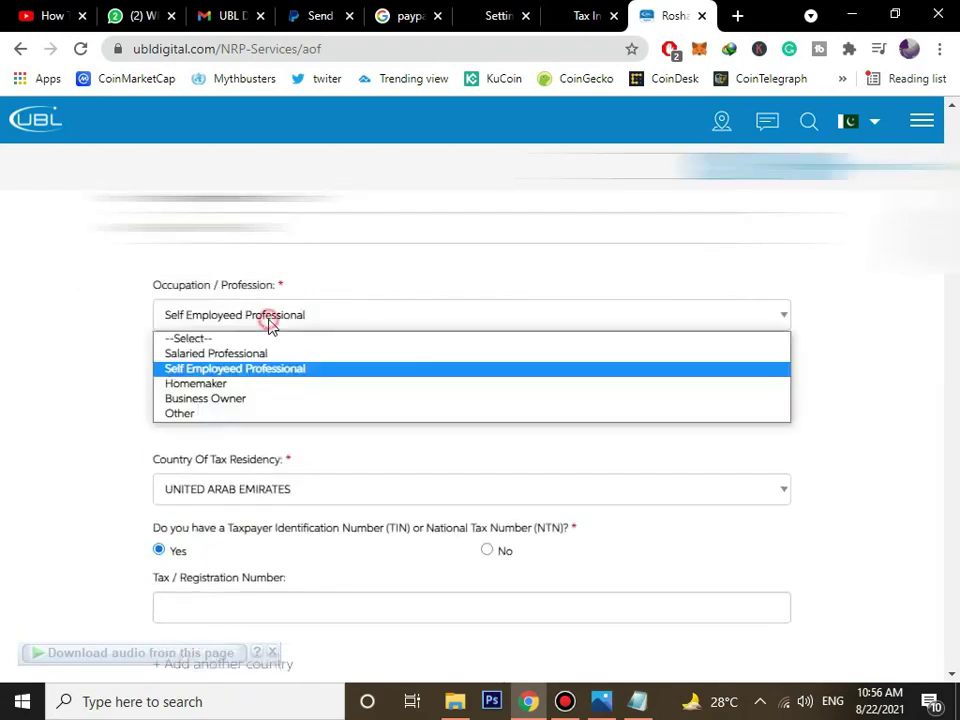
click(22, 383)
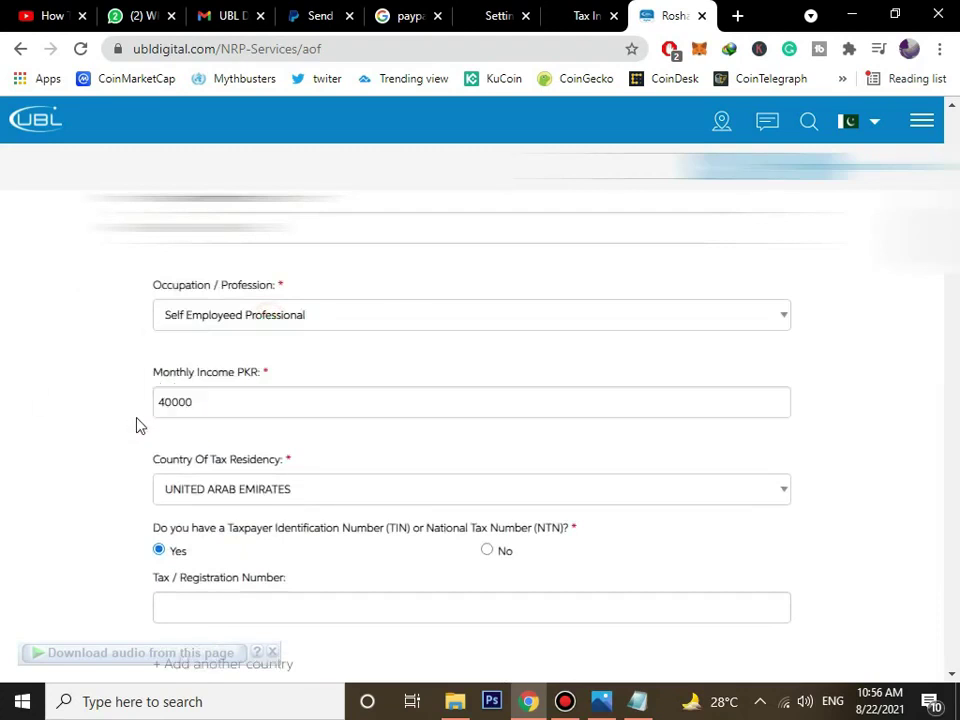
Keep UAE as tax residency, answer No to TIN, citing the country doesn't issue one.
scroll(139, 426, down, 1)
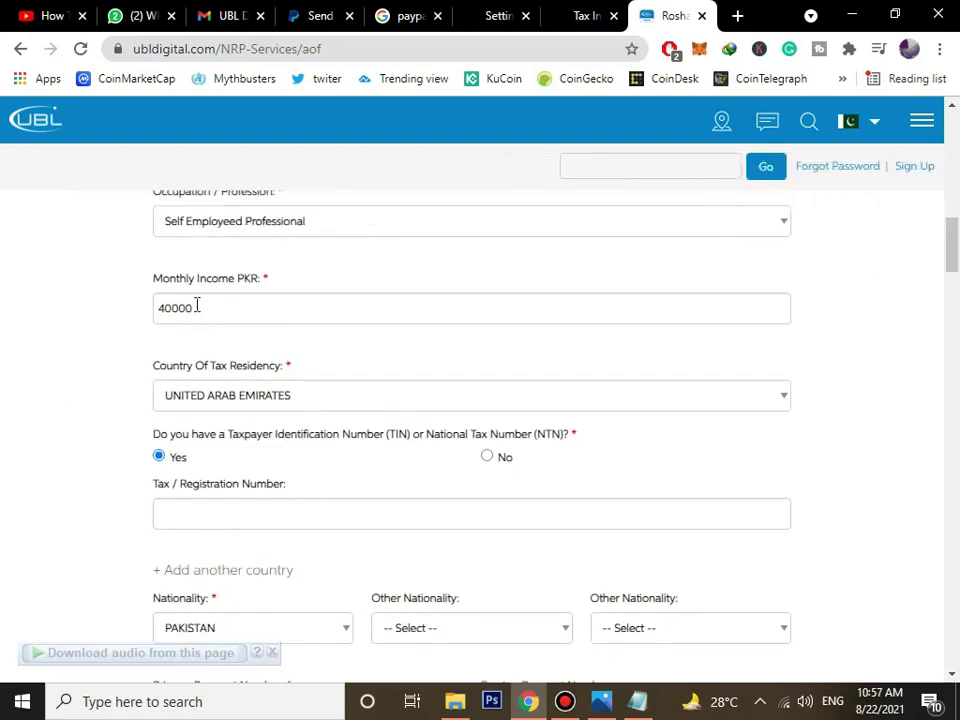
scroll(197, 306, down, 1)
click(197, 306)
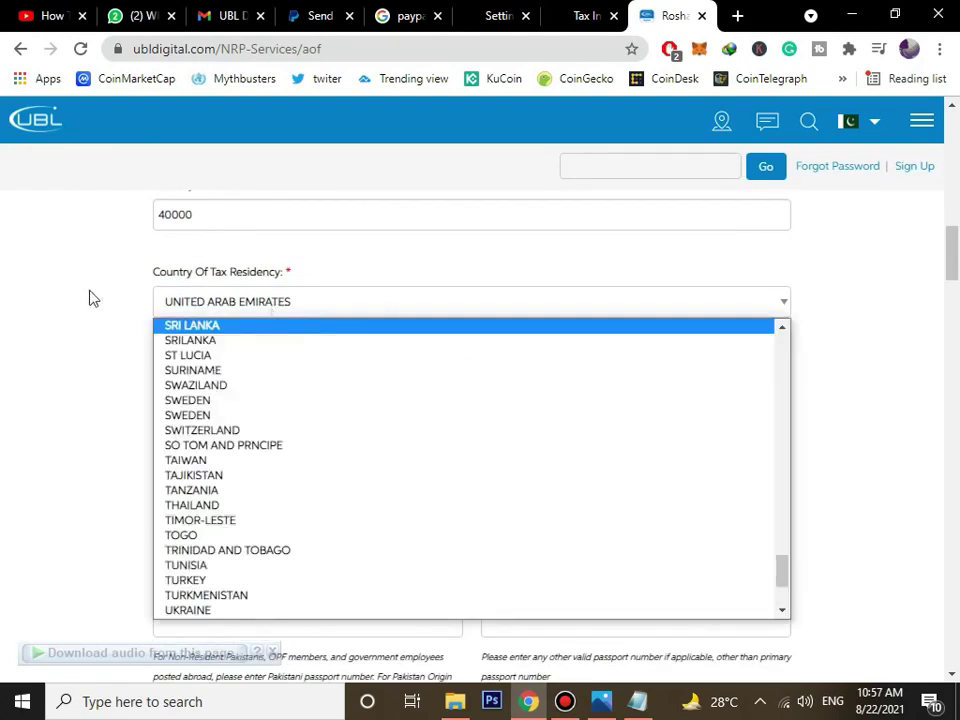
click(90, 298)
click(200, 313)
scroll(257, 405, up, 1)
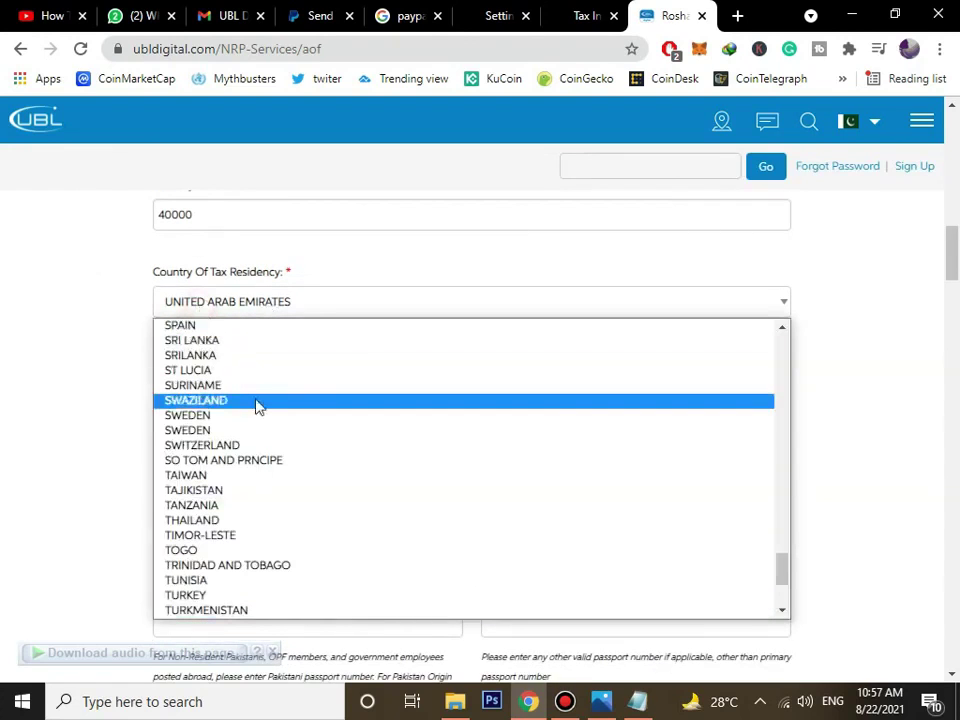
key(Escape)
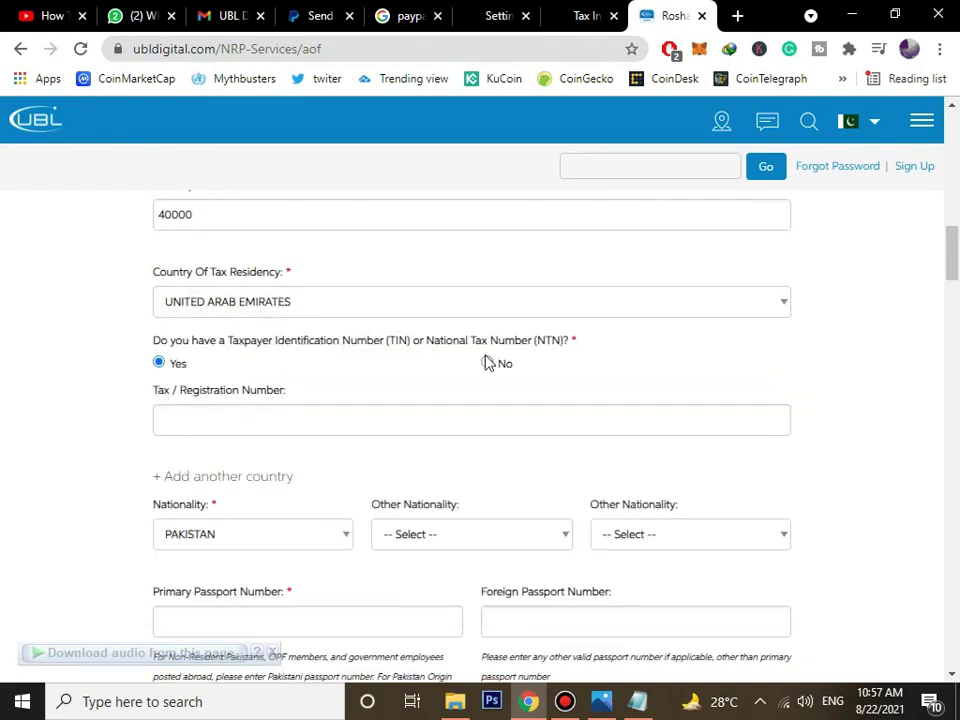
click(487, 362)
click(303, 428)
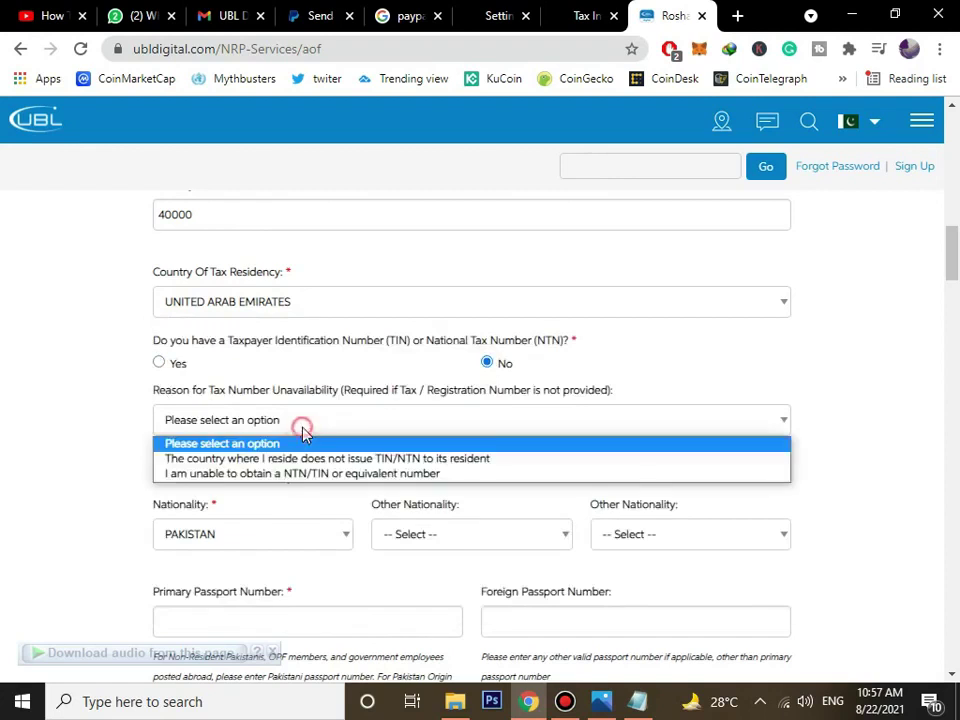
click(322, 459)
scroll(236, 460, down, 3)
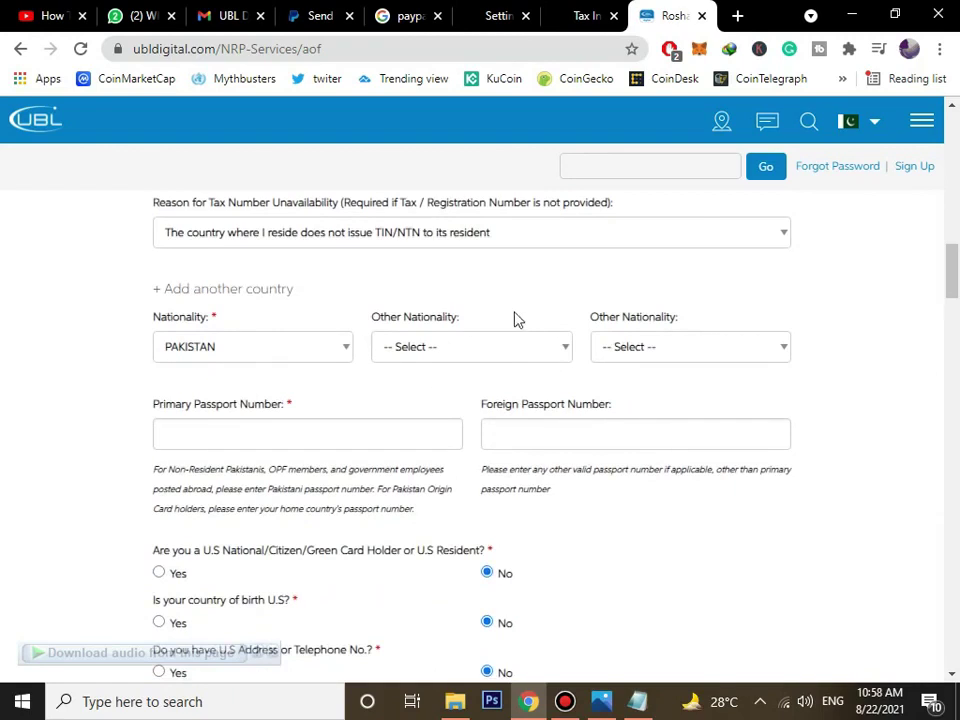
scroll(511, 322, down, 1)
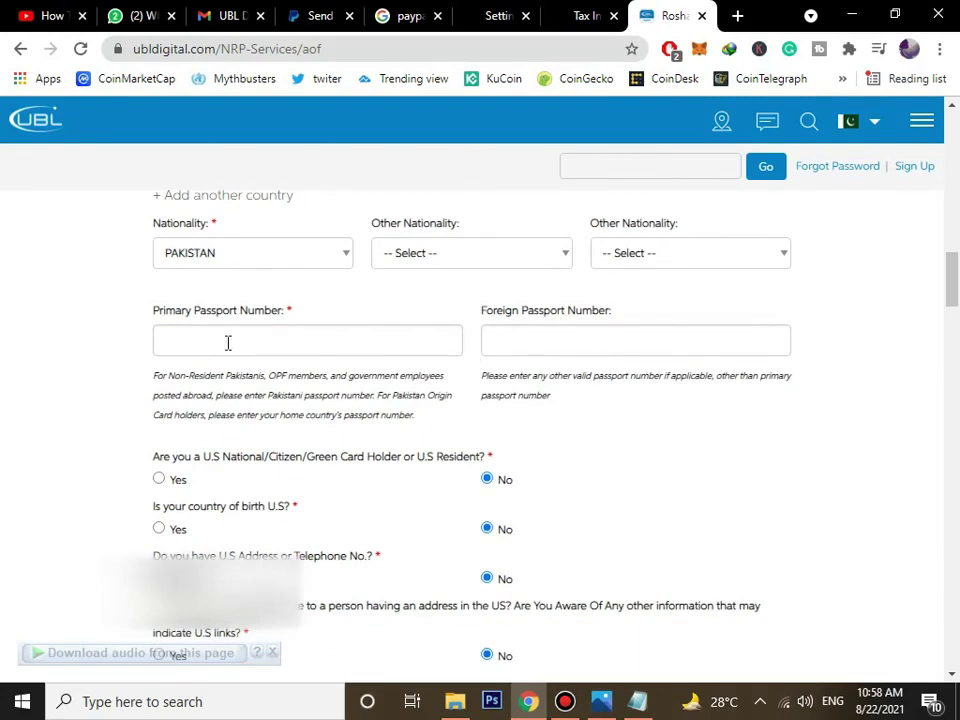
scroll(332, 339, down, 2)
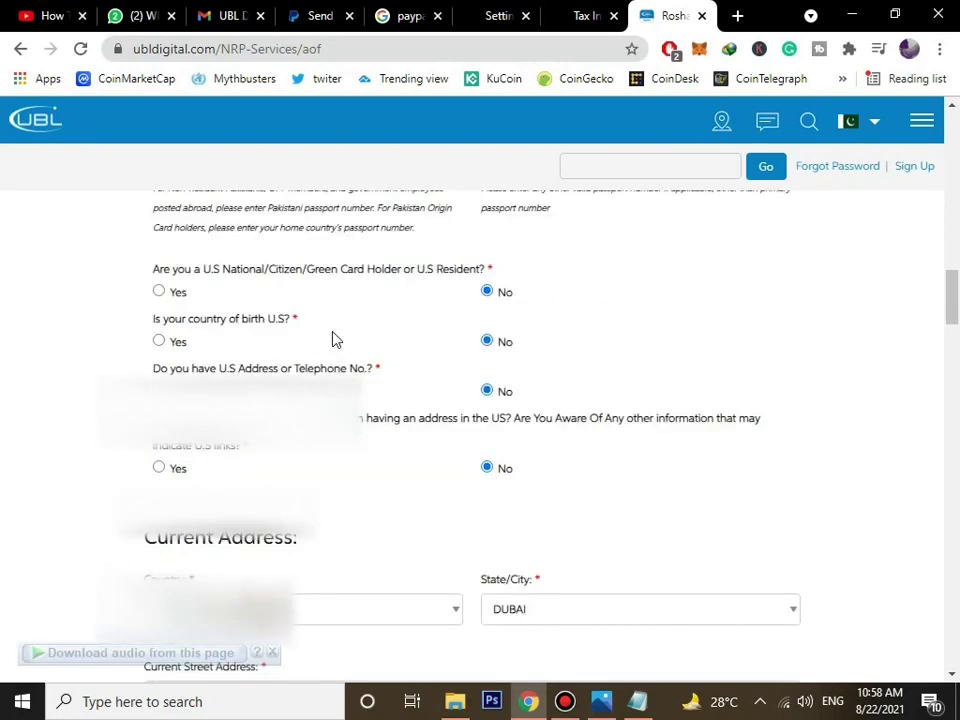
scroll(510, 418, down, 2)
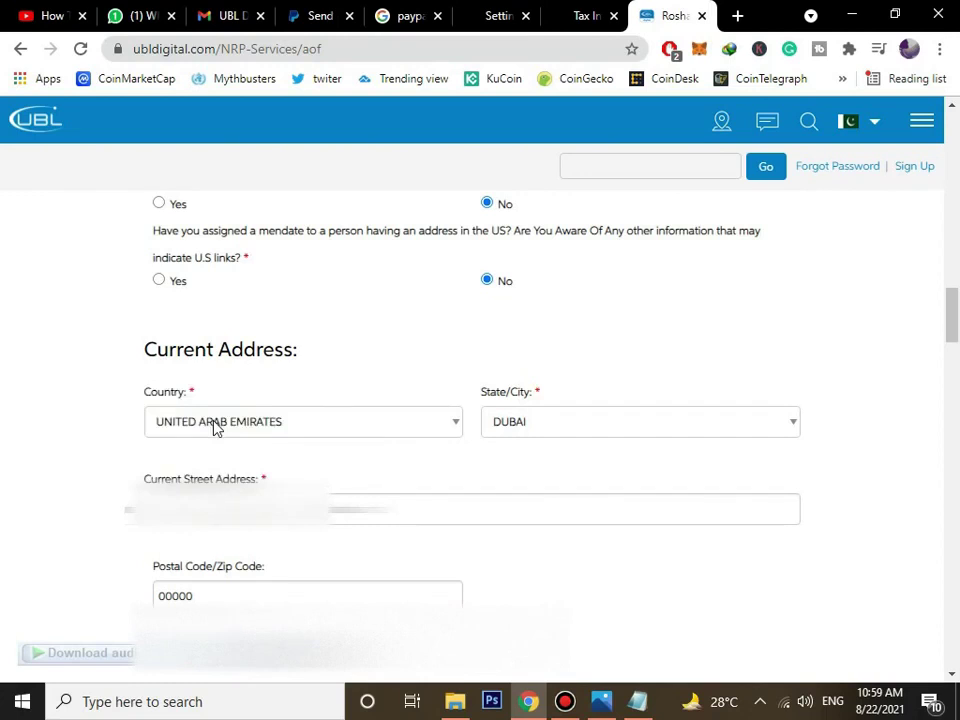
scroll(213, 425, down, 1)
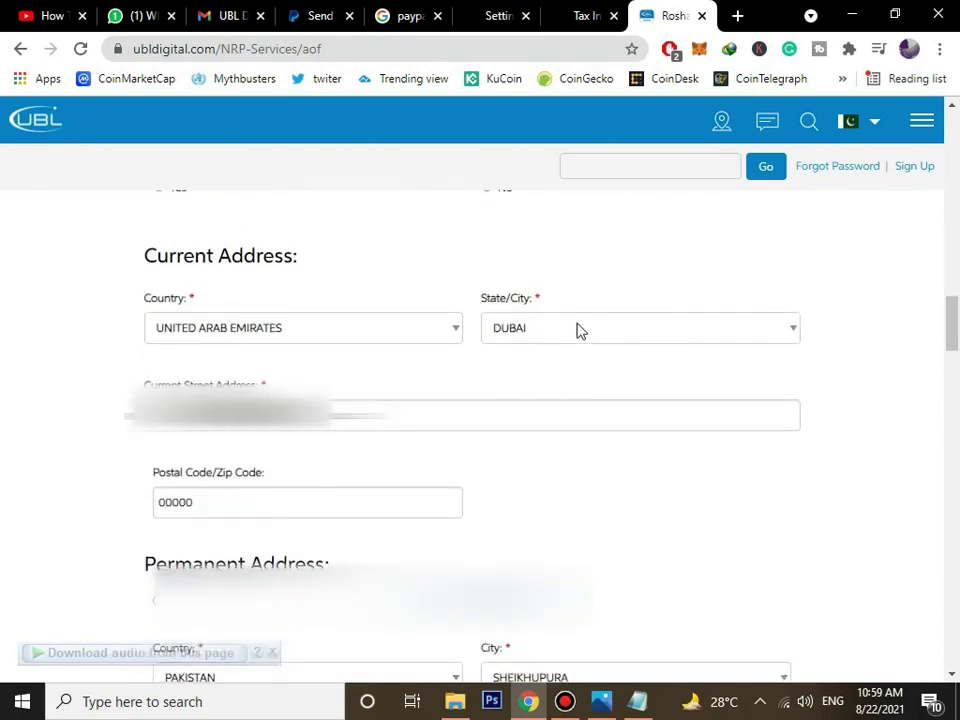
scroll(144, 259, down, 2)
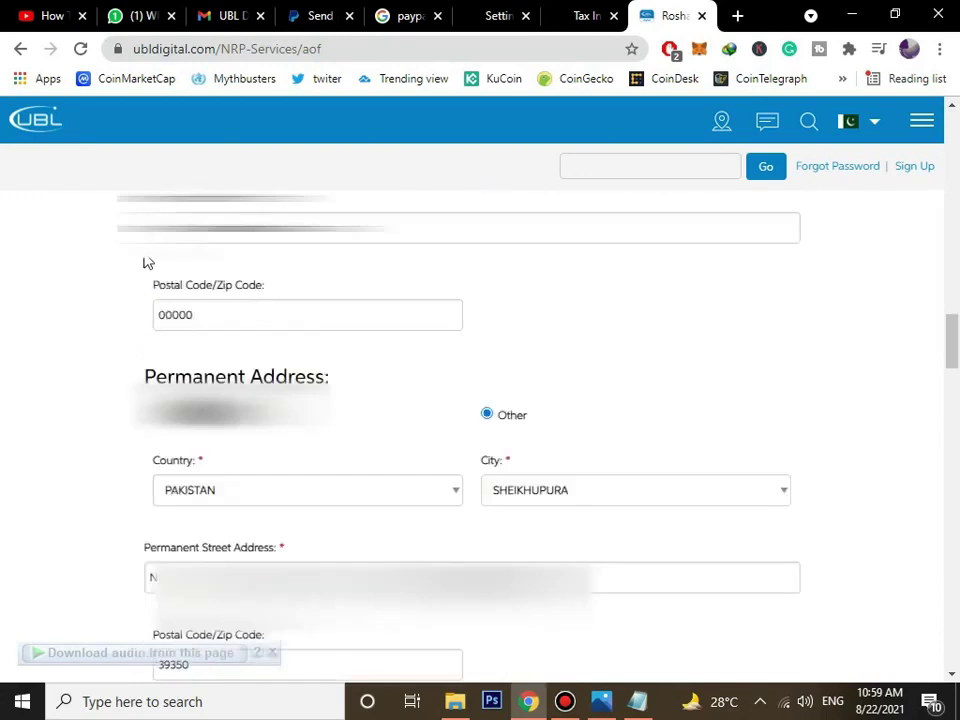
scroll(172, 268, down, 1)
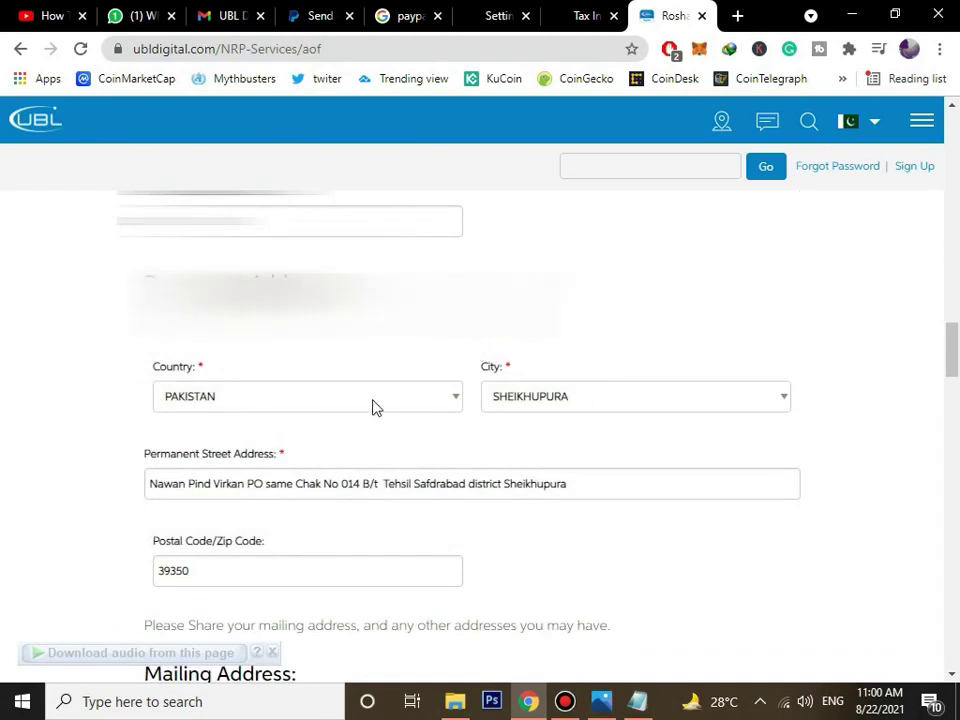
scroll(507, 417, down, 1)
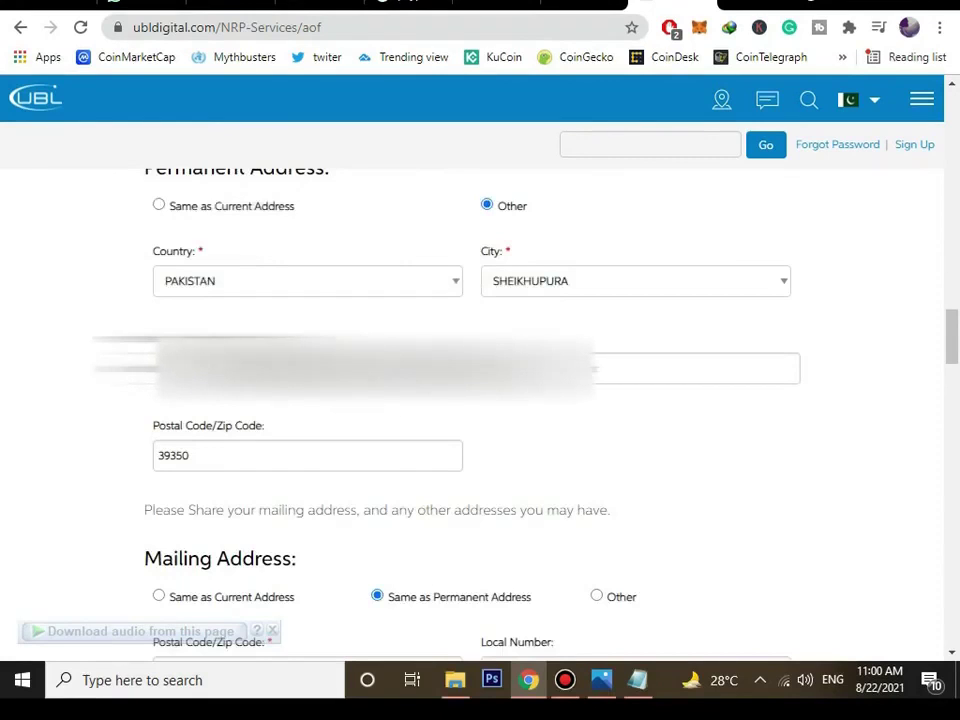
scroll(246, 394, down, 4)
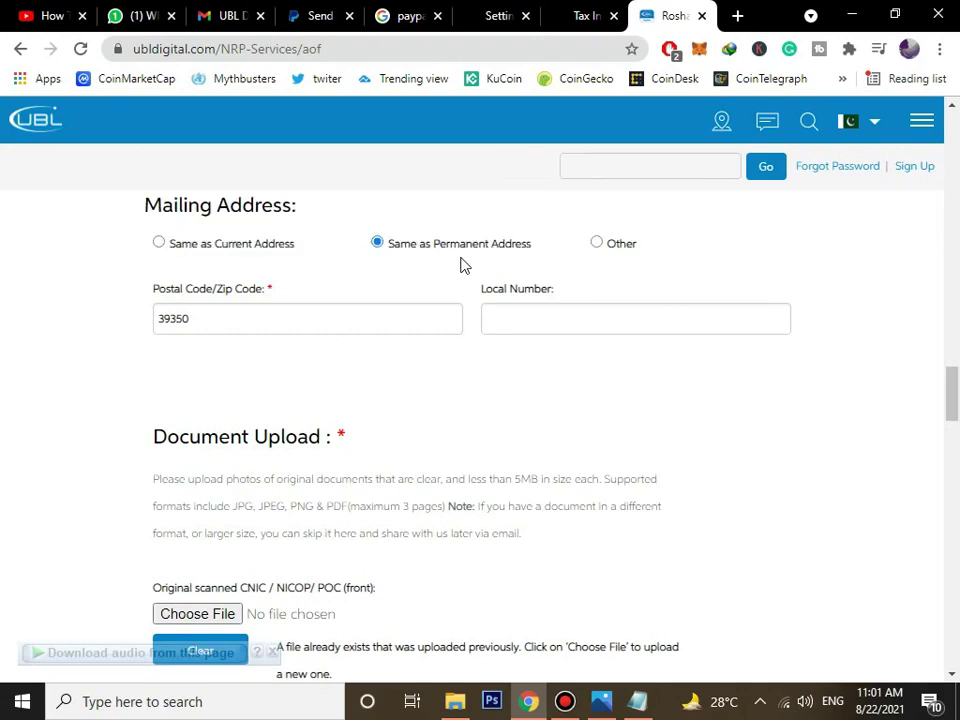
scroll(294, 315, down, 2)
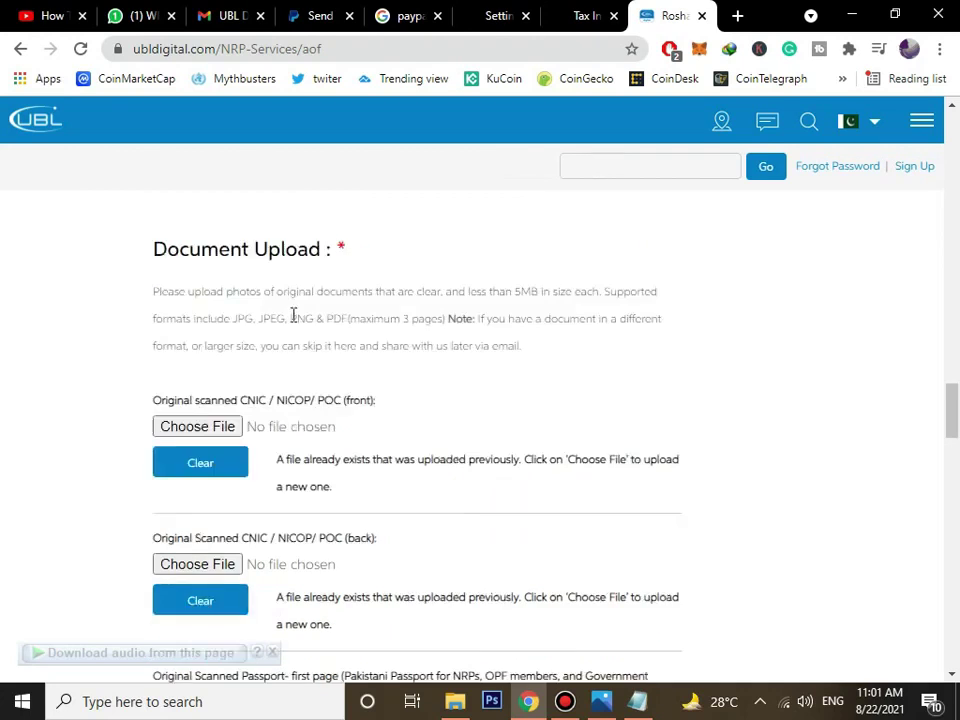
scroll(294, 315, up, 1)
scroll(265, 383, down, 3)
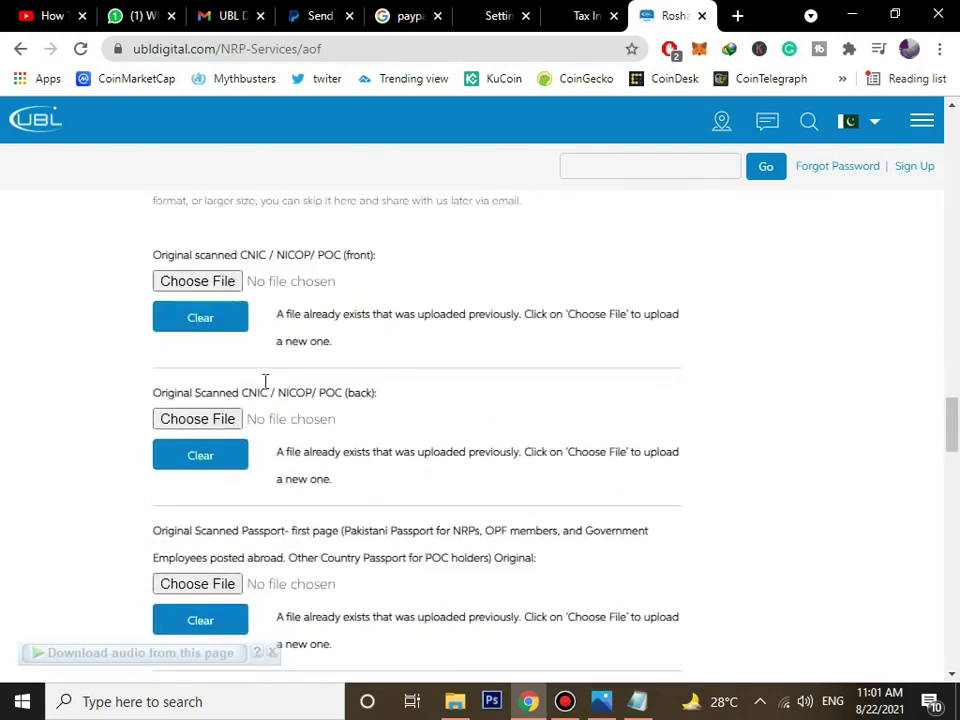
scroll(213, 292, up, 1)
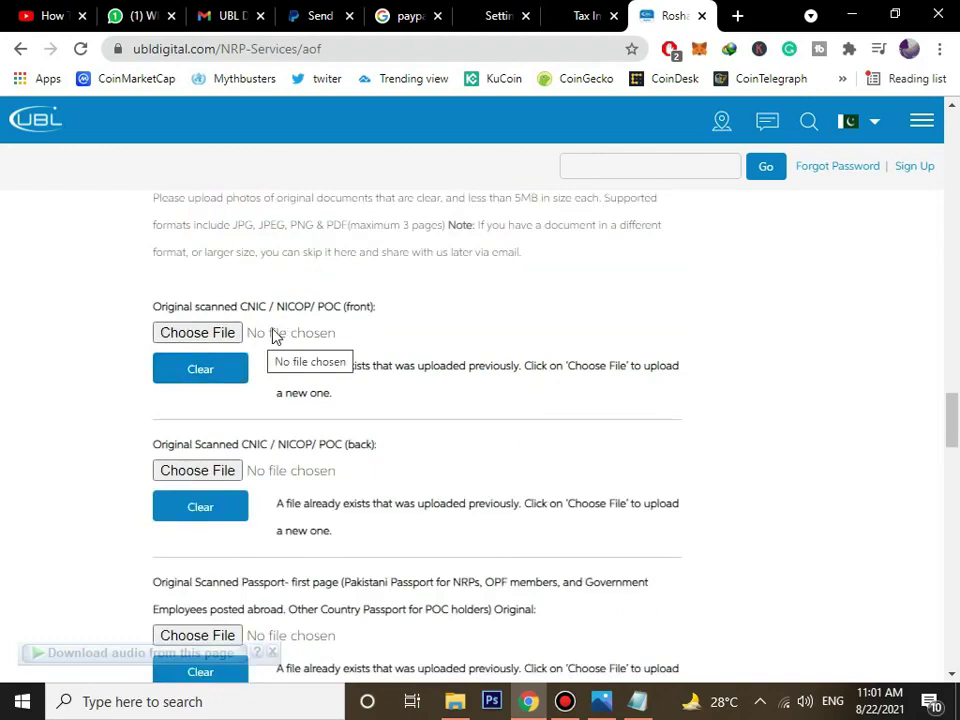
scroll(272, 336, down, 1)
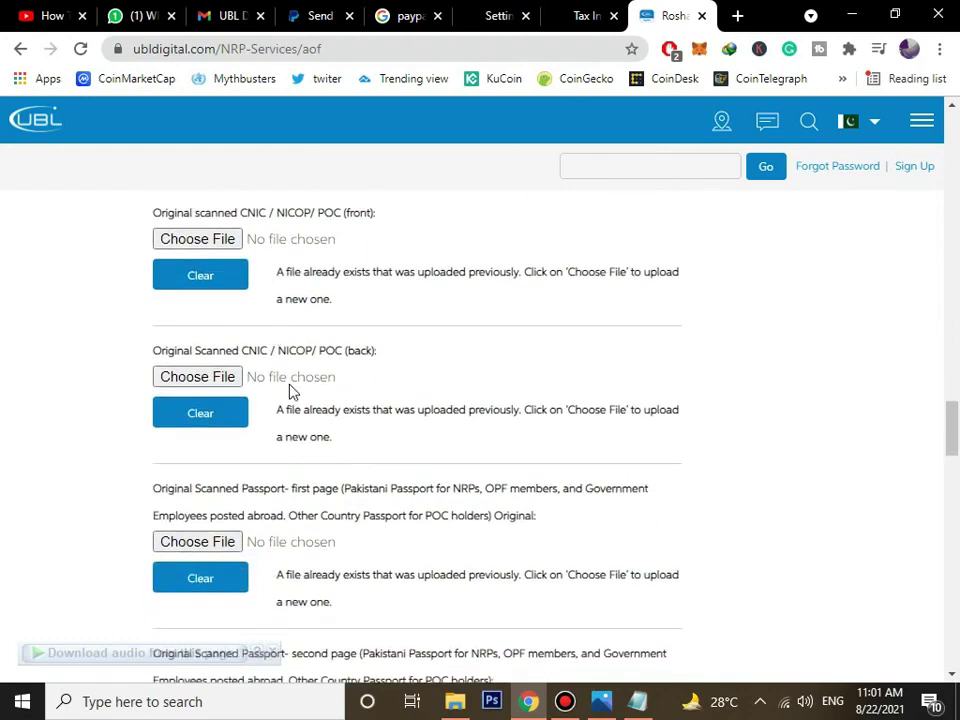
scroll(291, 390, down, 2)
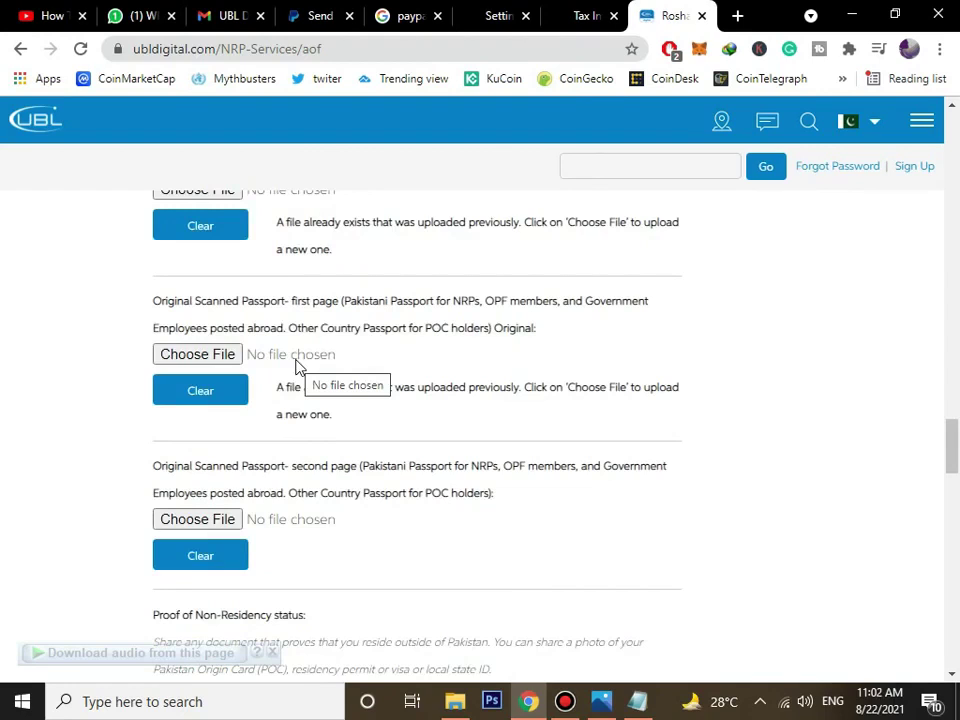
scroll(296, 367, down, 2)
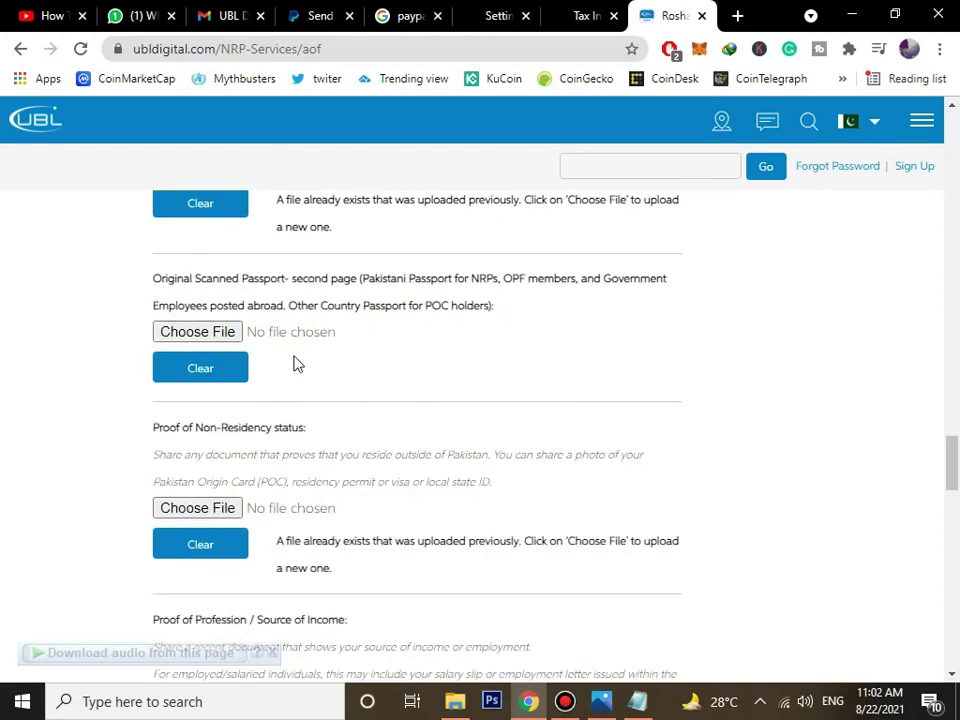
scroll(296, 365, down, 1)
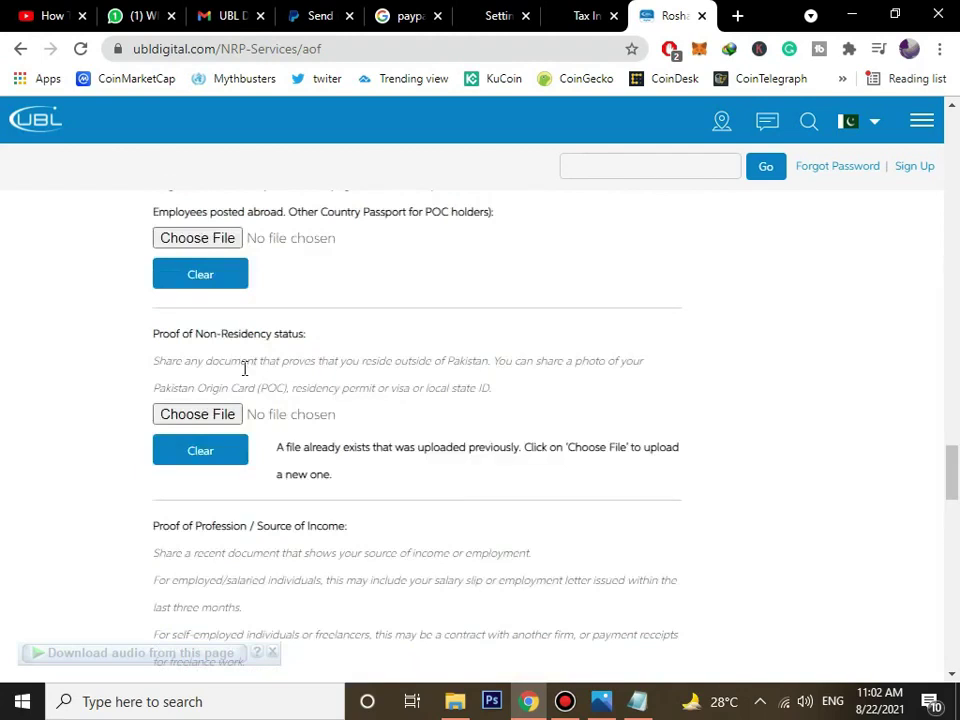
scroll(244, 368, down, 3)
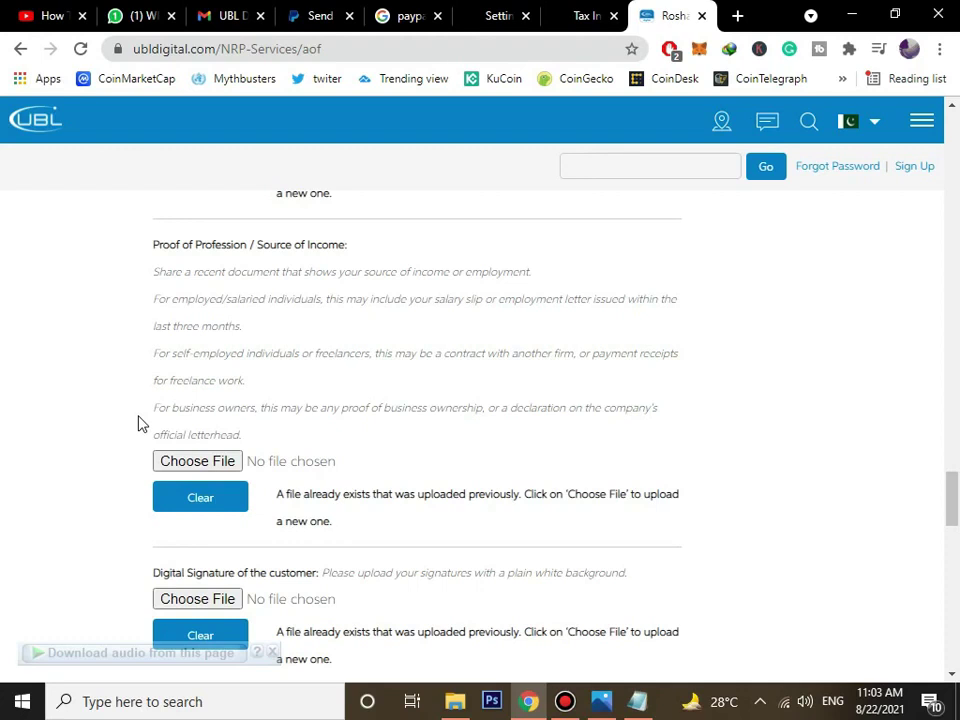
scroll(140, 424, down, 3)
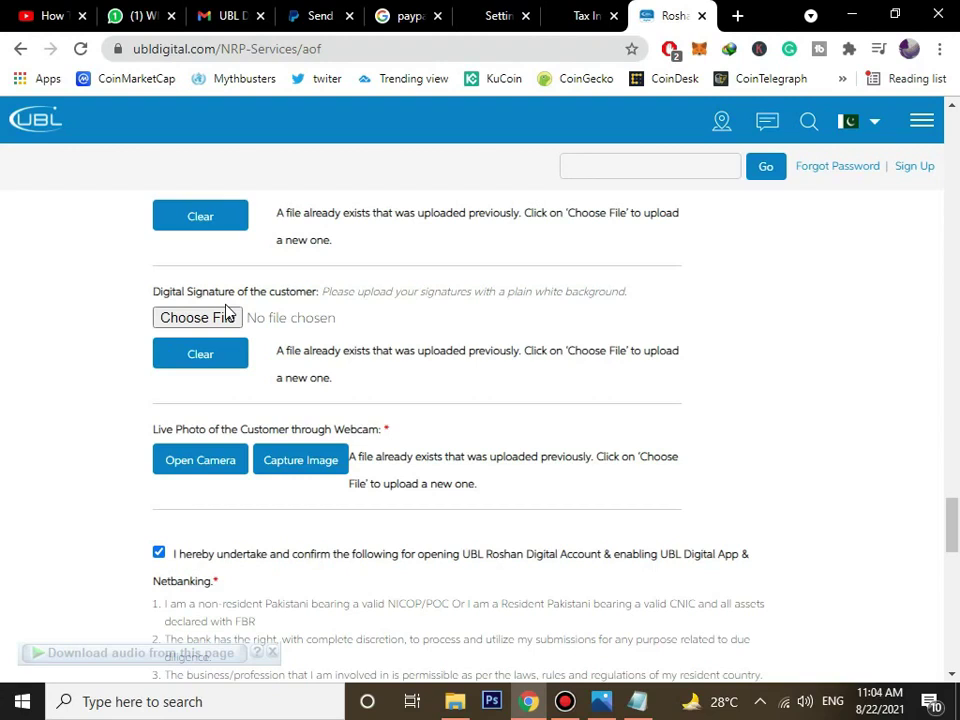
Try the live camera photo, dismiss the camera error, and fall back to the customer photo upload.
scroll(230, 430, down, 1)
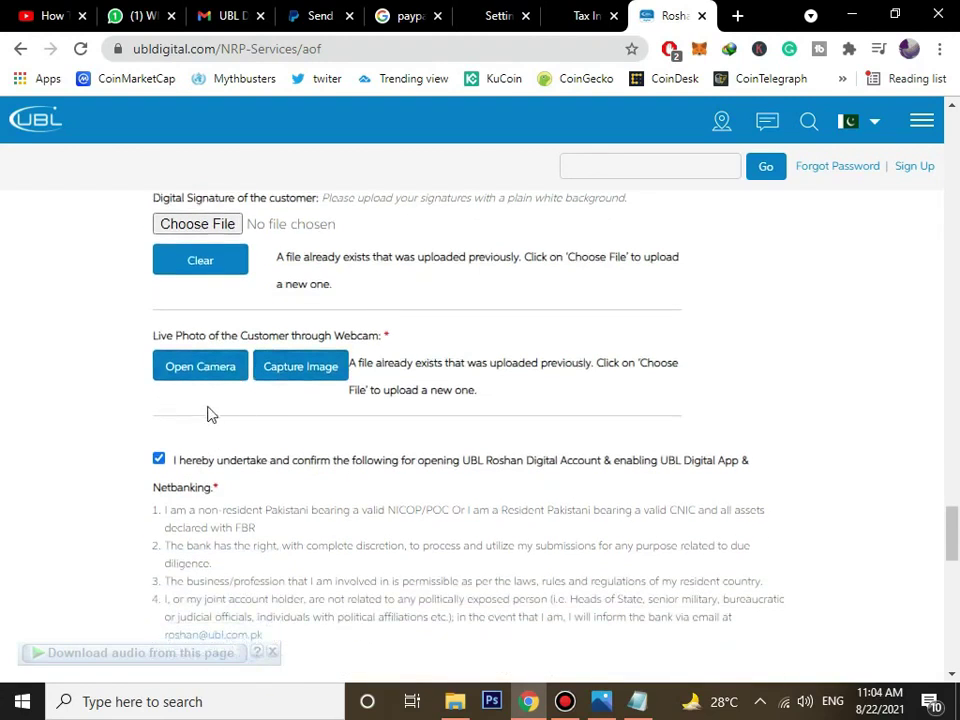
click(175, 378)
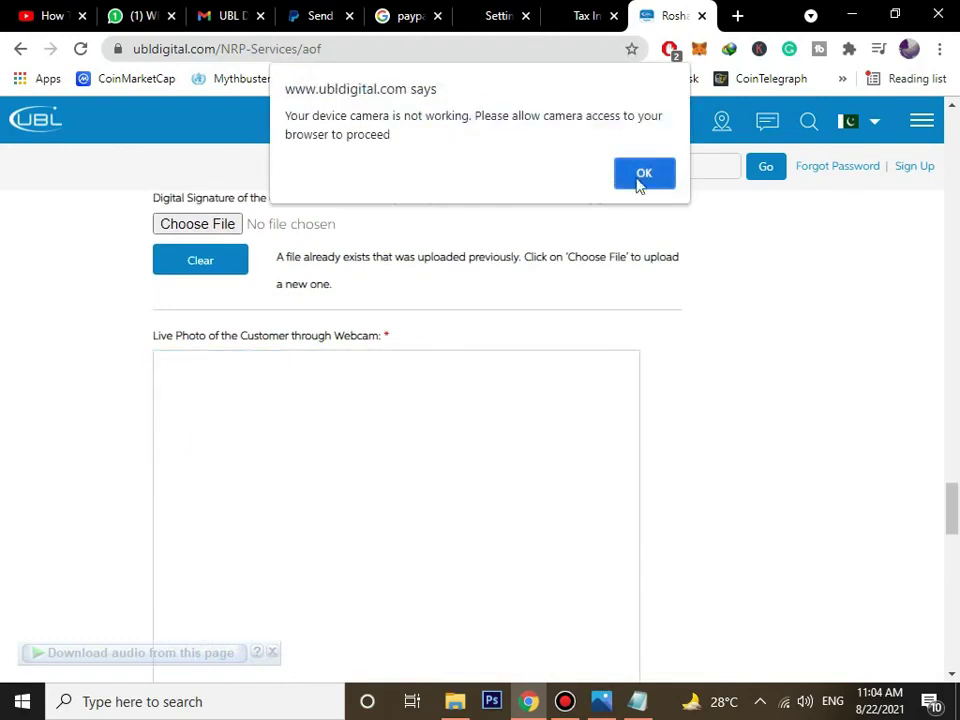
click(640, 180)
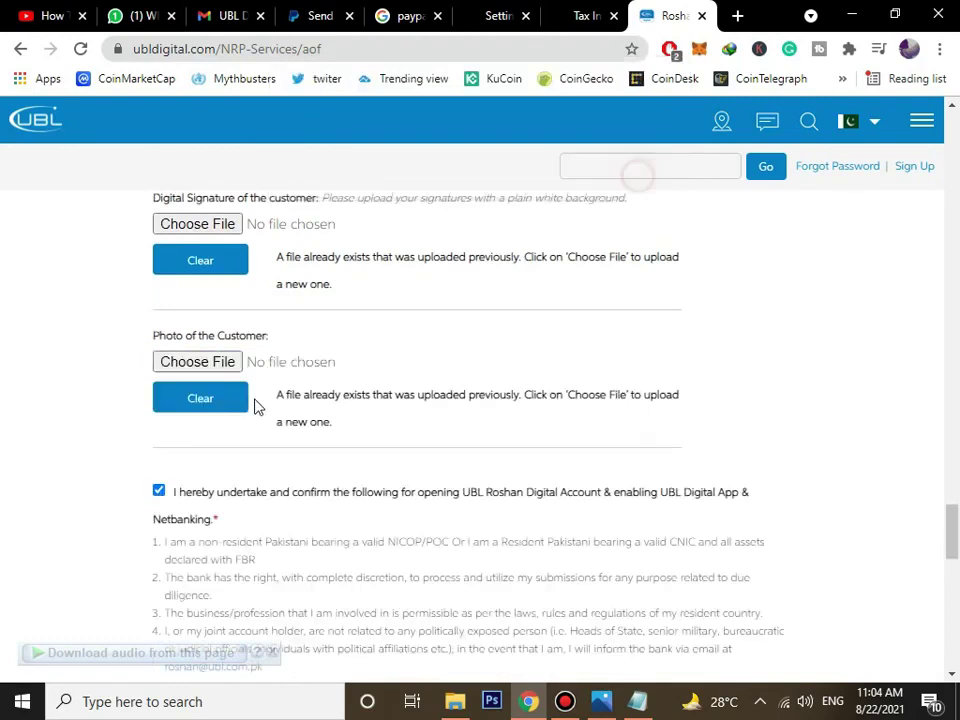
click(184, 363)
scroll(165, 395, down, 1)
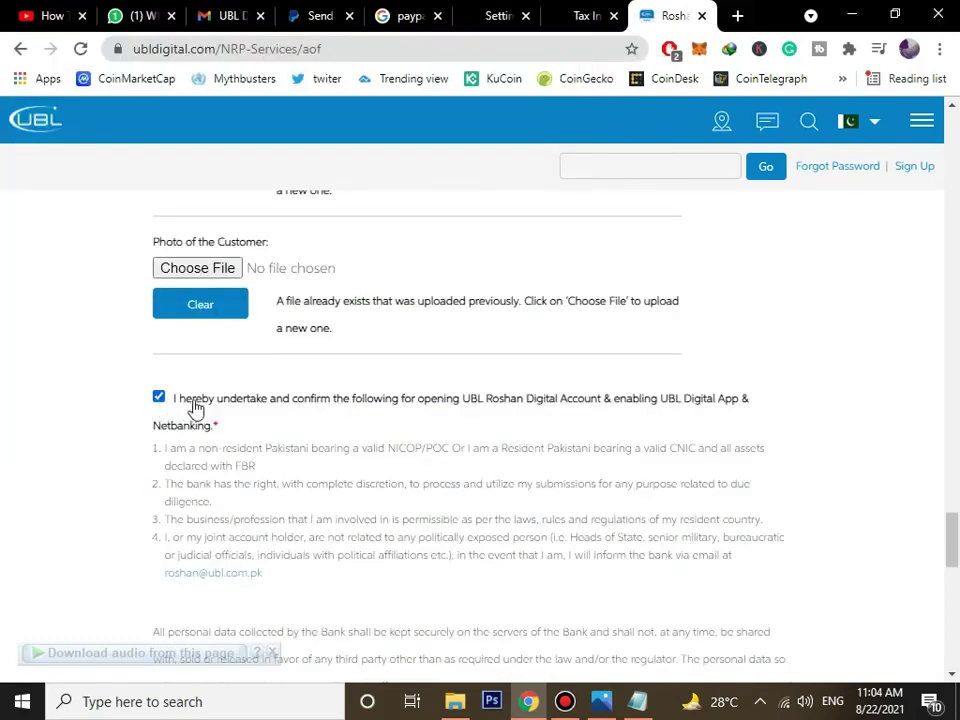
scroll(180, 410, down, 1)
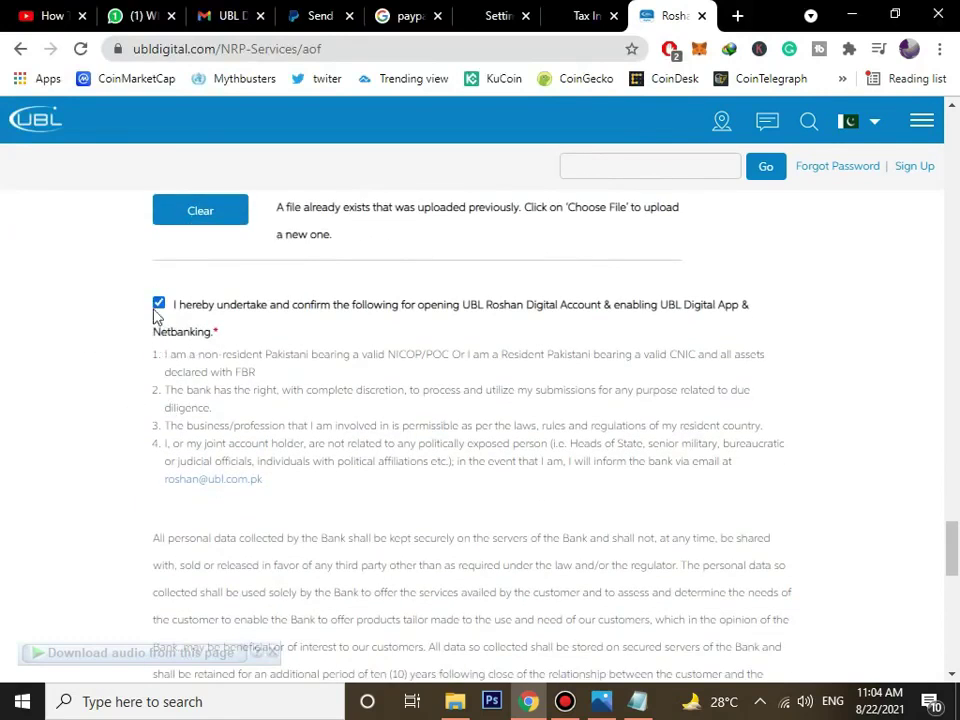
scroll(165, 350, down, 4)
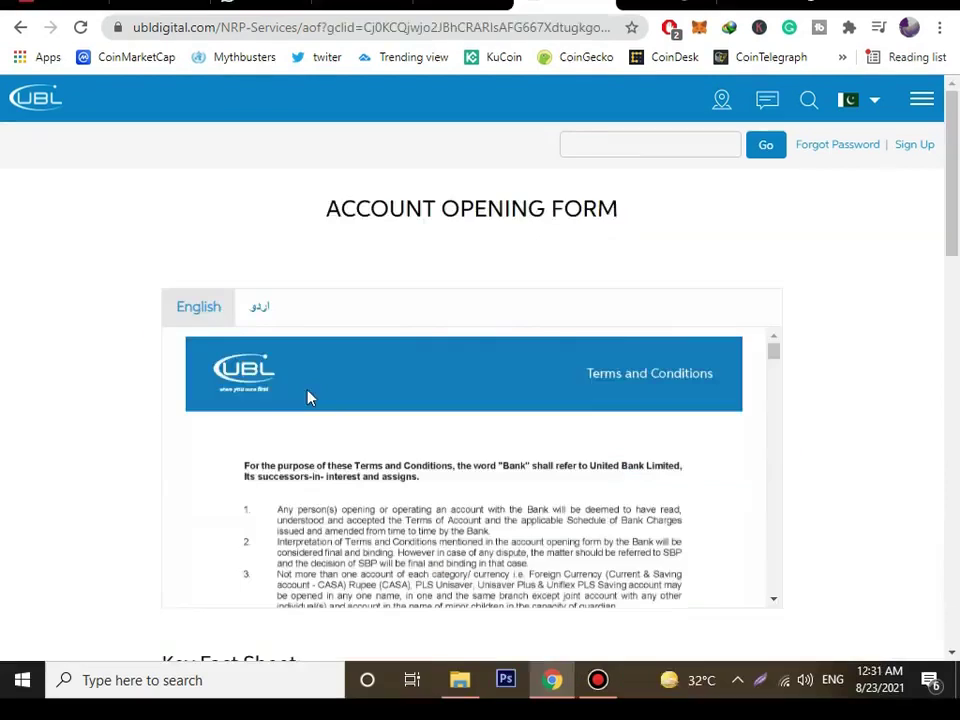
Scroll through the Terms and Conditions and Key Fact Sheet to the OTP field, then switch to Gmail.
scroll(272, 210, down, 2)
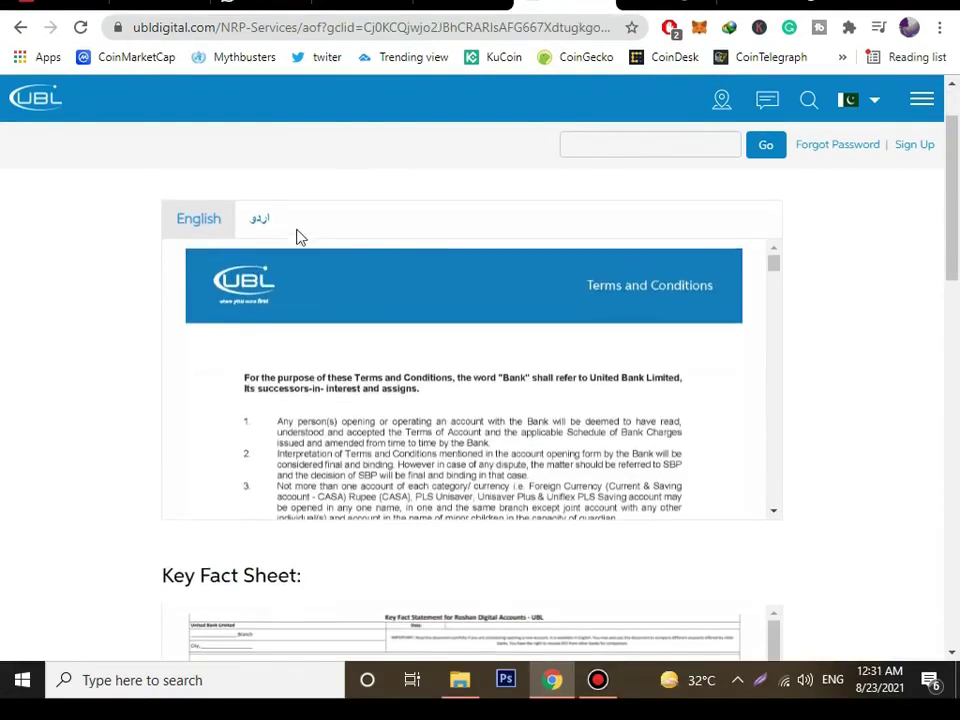
scroll(340, 290, up, 2)
scroll(408, 363, down, 2)
scroll(408, 363, down, 10)
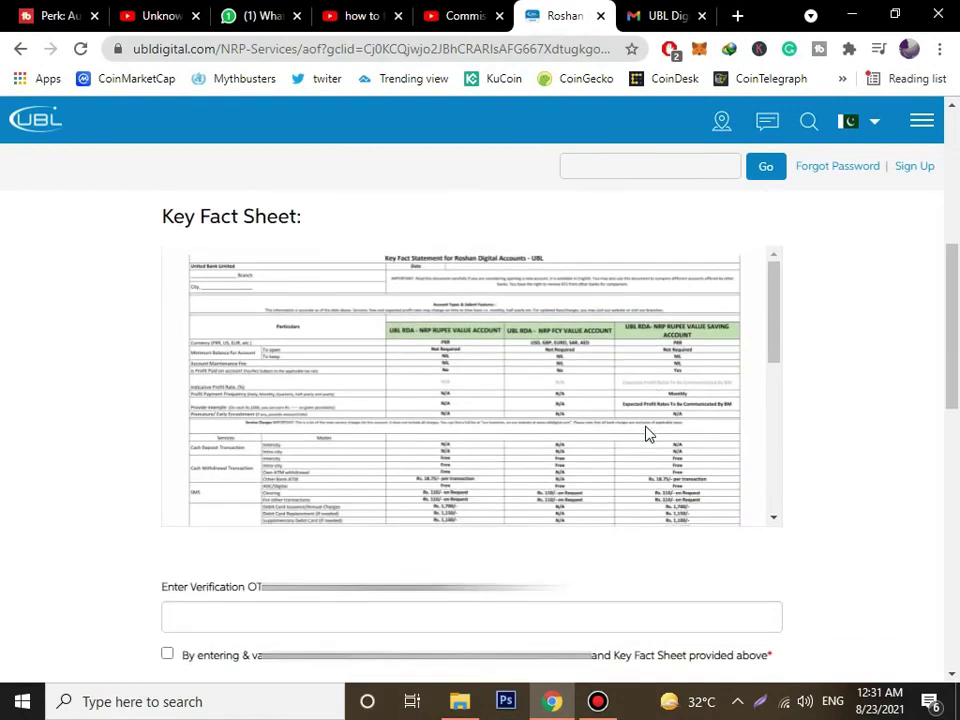
scroll(645, 435, down, 3)
scroll(804, 500, up, 3)
scroll(804, 500, down, 2)
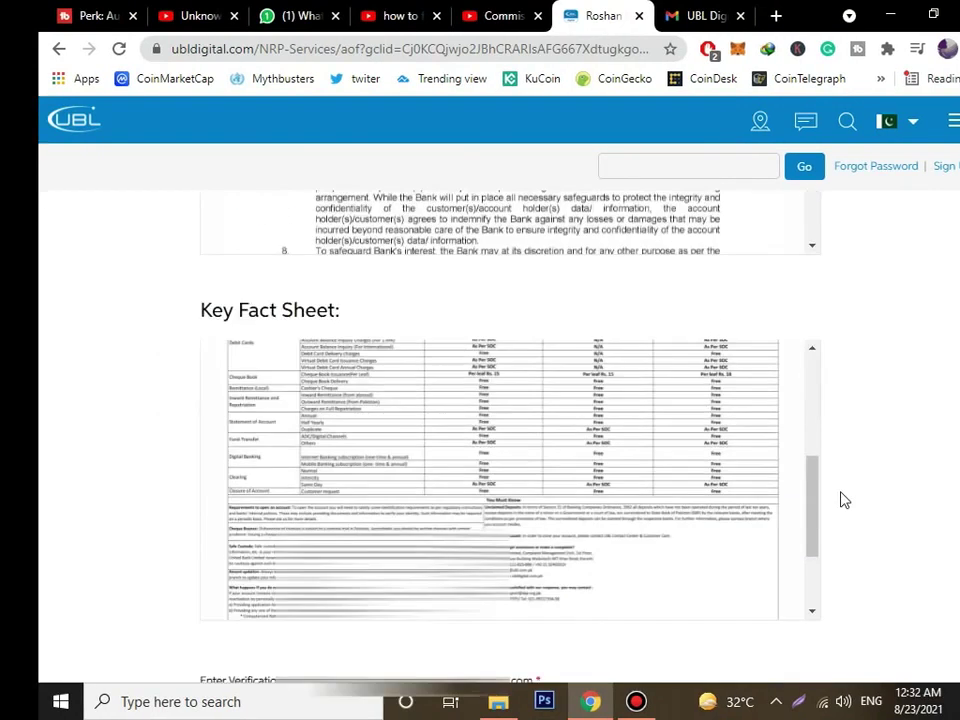
scroll(843, 500, down, 3)
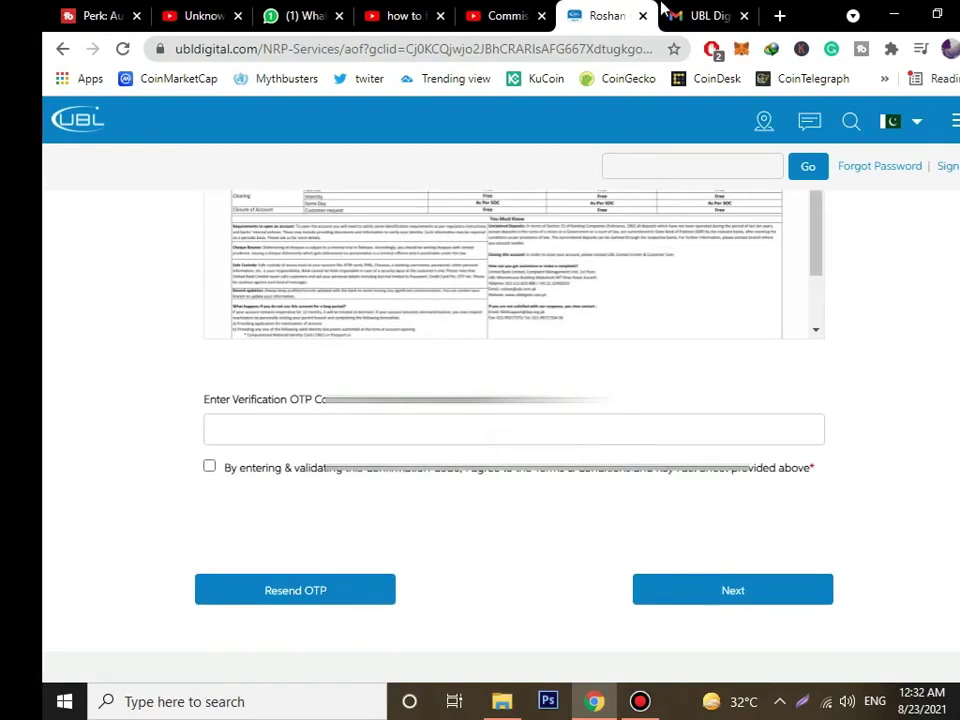
click(685, 15)
Open the latest UBL Digital email in Gmail to get the verification code.
click(170, 135)
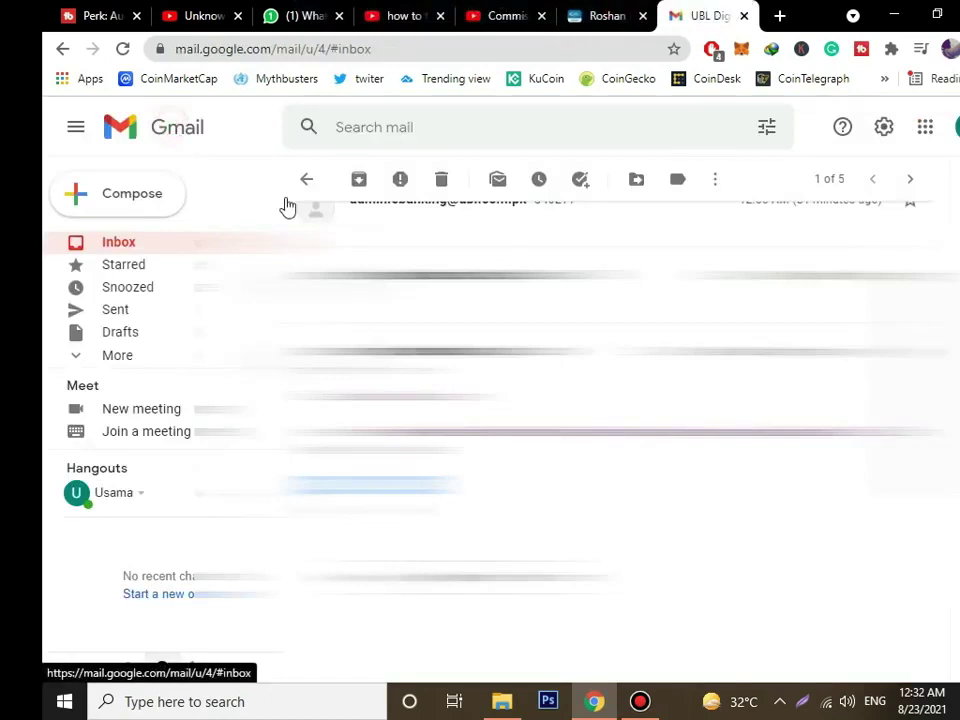
click(450, 253)
key(ctrl+shift+Tab)
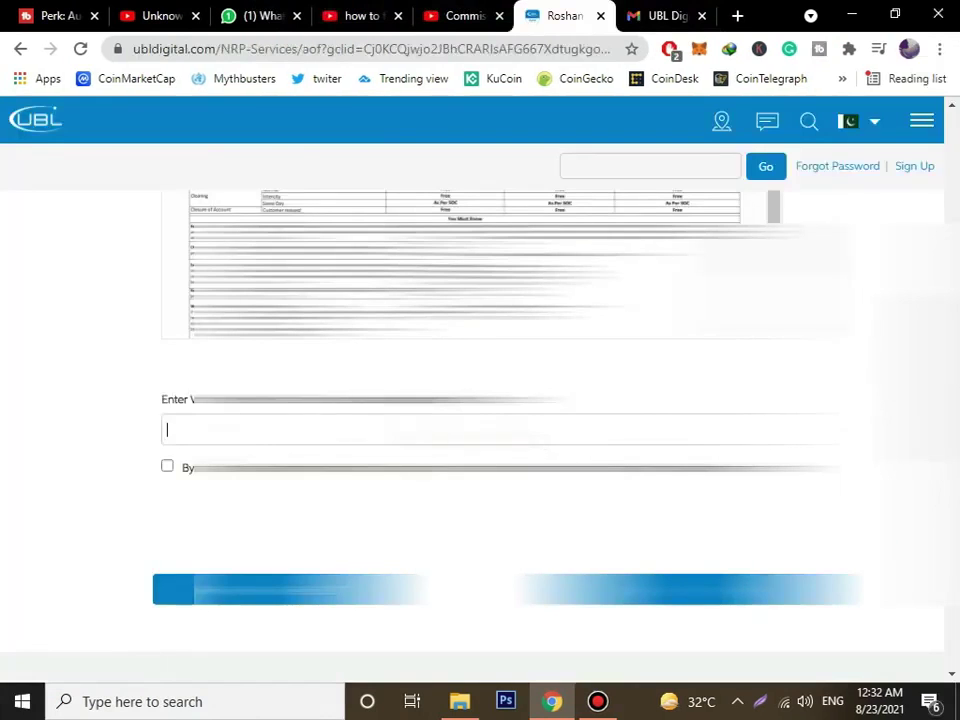
Paste the code, agree to the terms and key fact sheet, and submit the application.
key(ctrl+v)
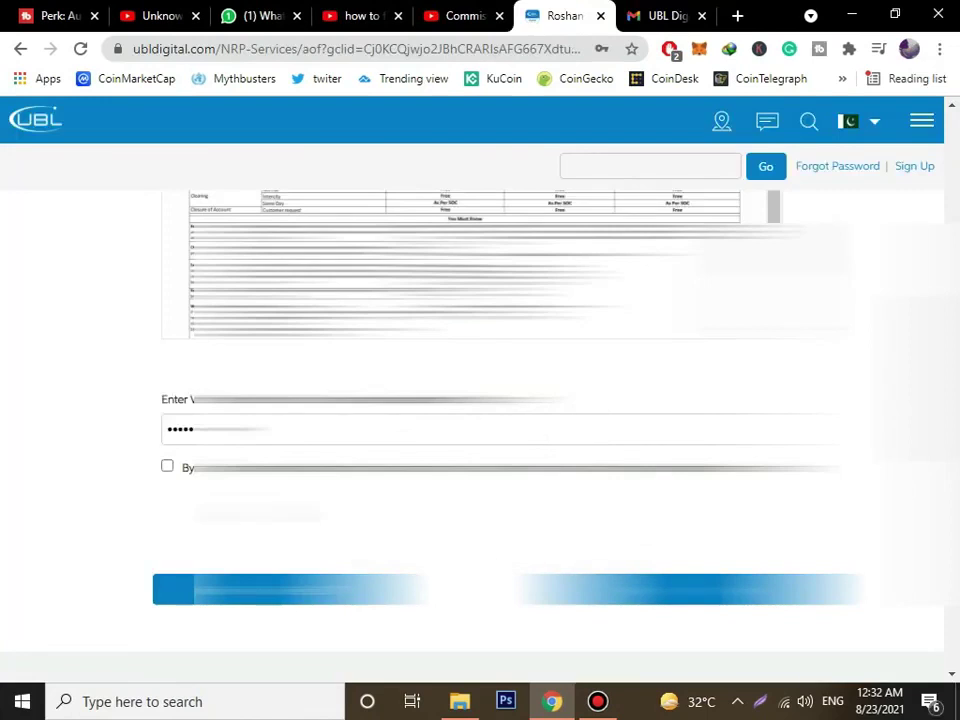
click(168, 468)
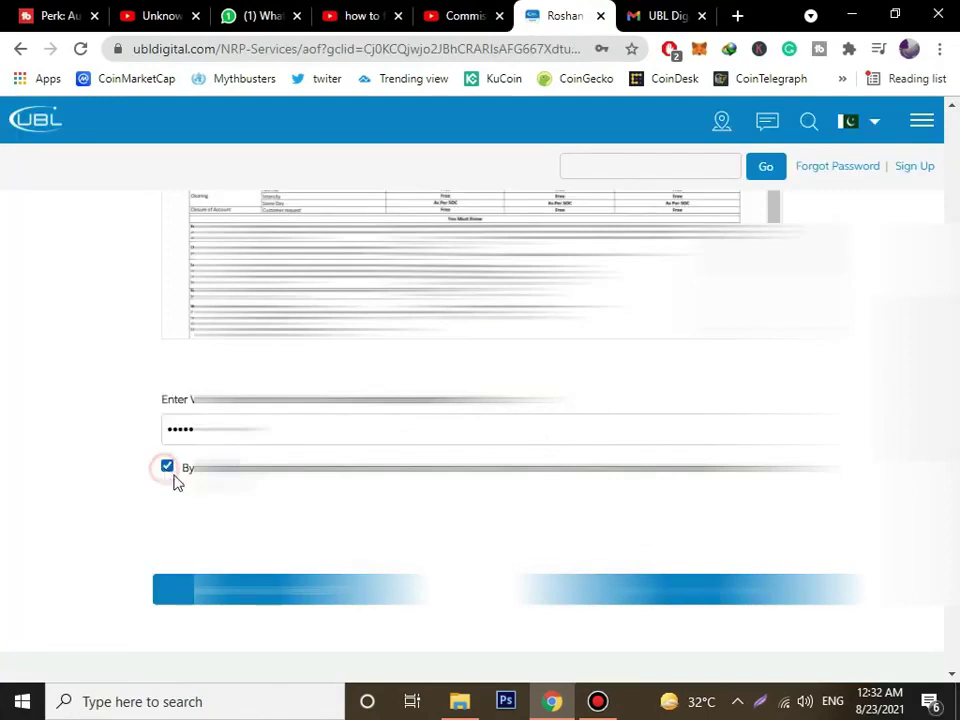
click(664, 604)
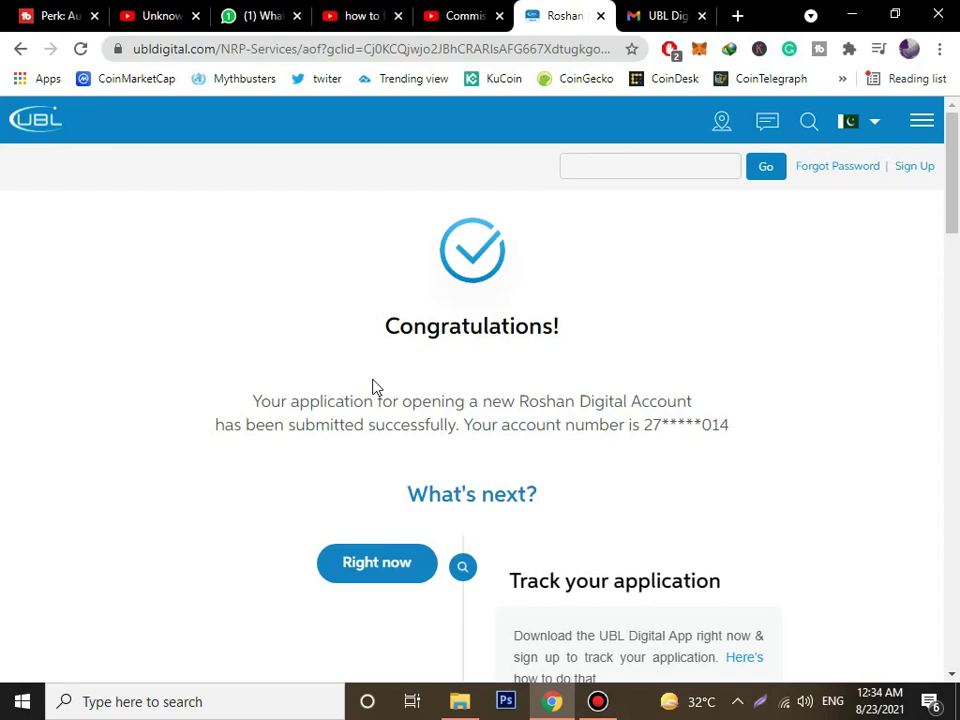
Scroll through the Congratulations and What's next? page to review the submitted application.
scroll(373, 388, down, 1)
scroll(294, 392, up, 1)
scroll(294, 392, down, 15)
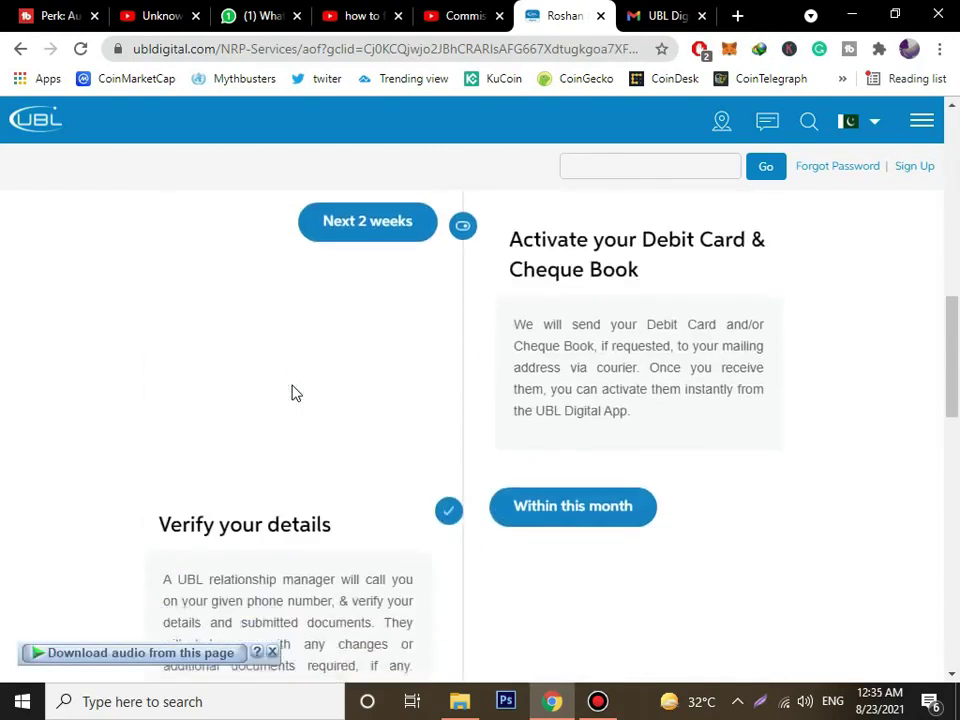
scroll(294, 392, down, 6)
scroll(332, 407, down, 2)
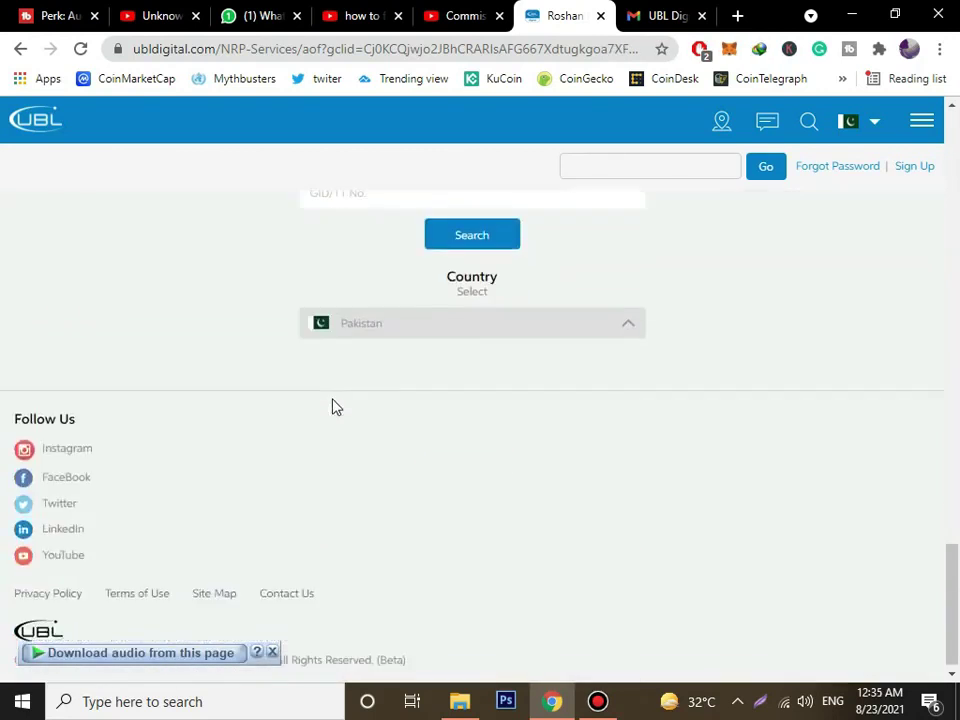
scroll(332, 407, up, 12)
scroll(332, 407, up, 7)
scroll(332, 407, down, 3)
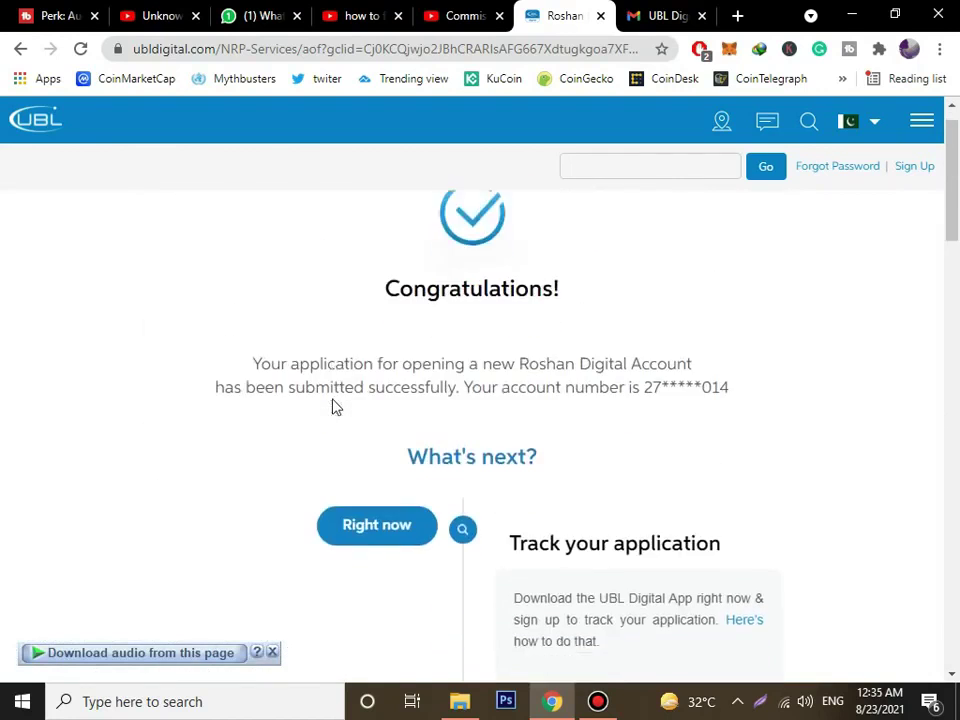
scroll(332, 407, up, 3)
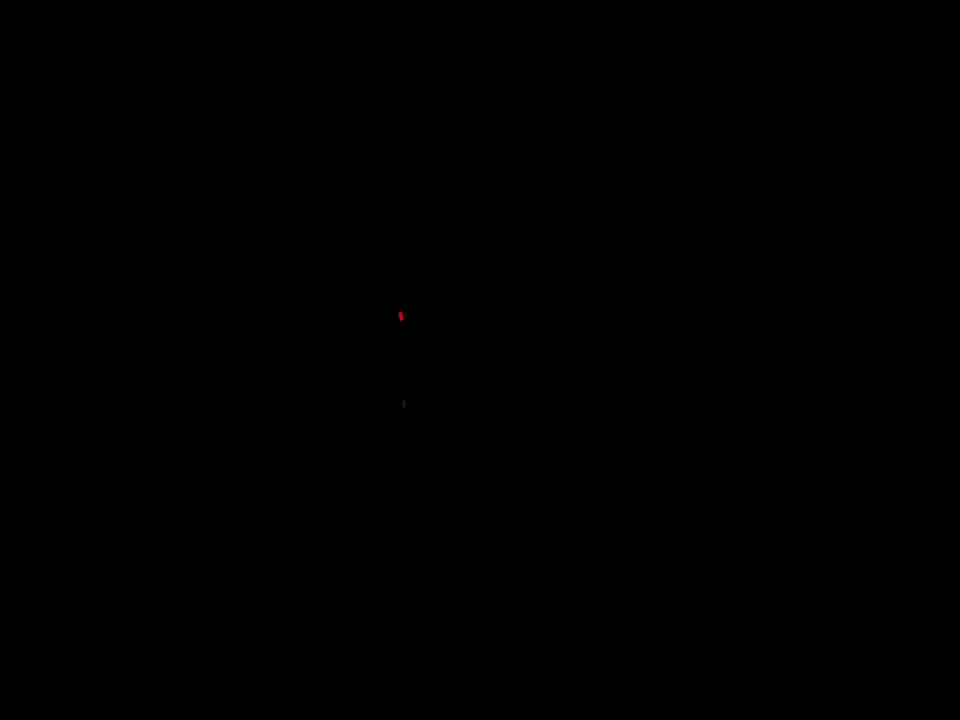